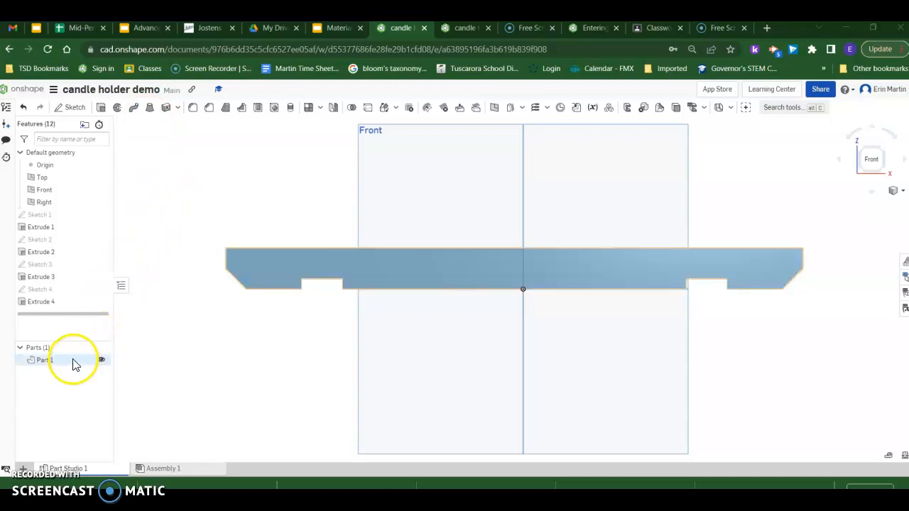
Create a second part studio and start a sketch on its Top plane, viewed normal to the sketch plane
click(24, 470)
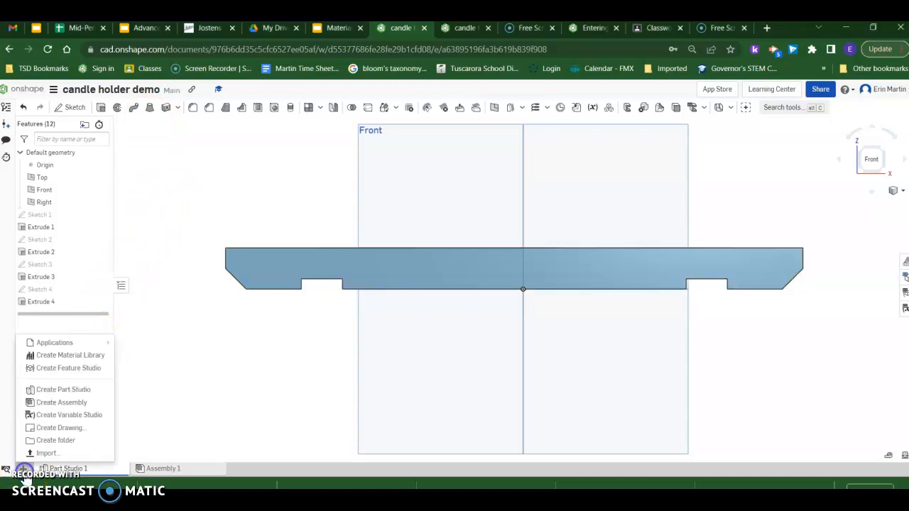
click(82, 391)
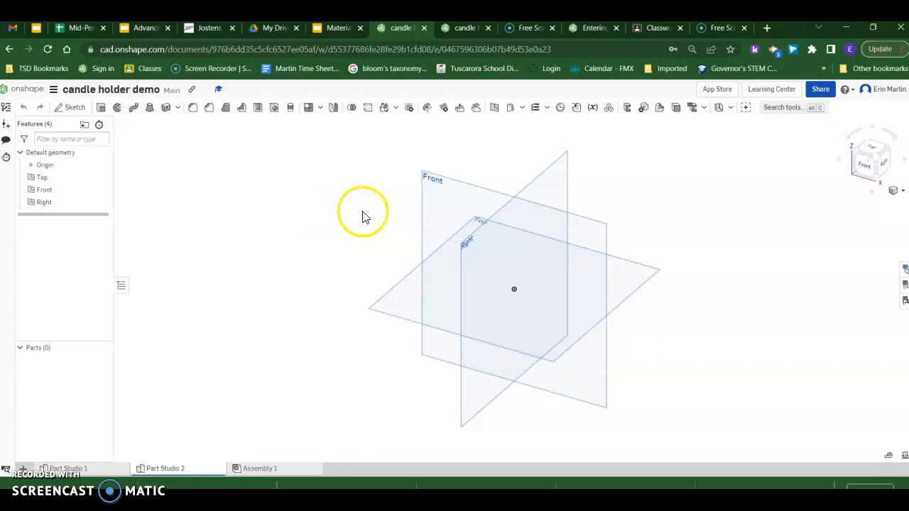
right_click(396, 303)
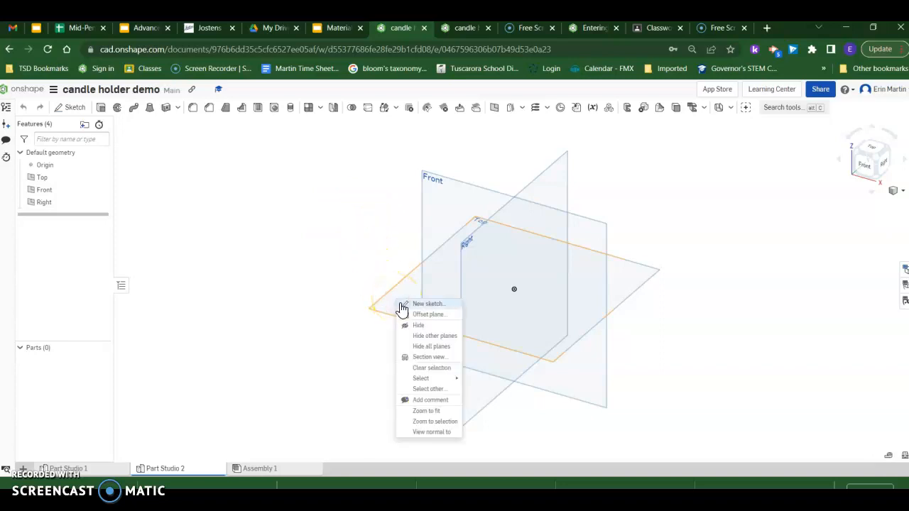
click(402, 306)
right_click(351, 302)
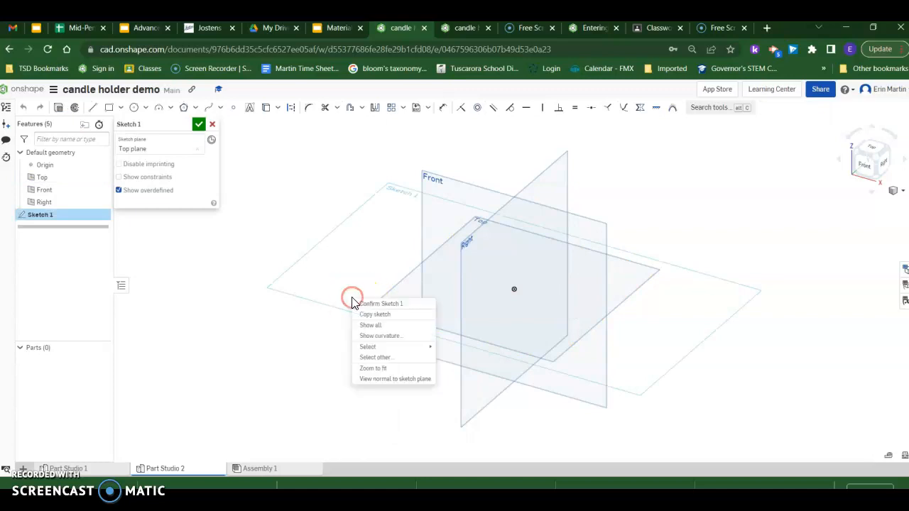
click(380, 380)
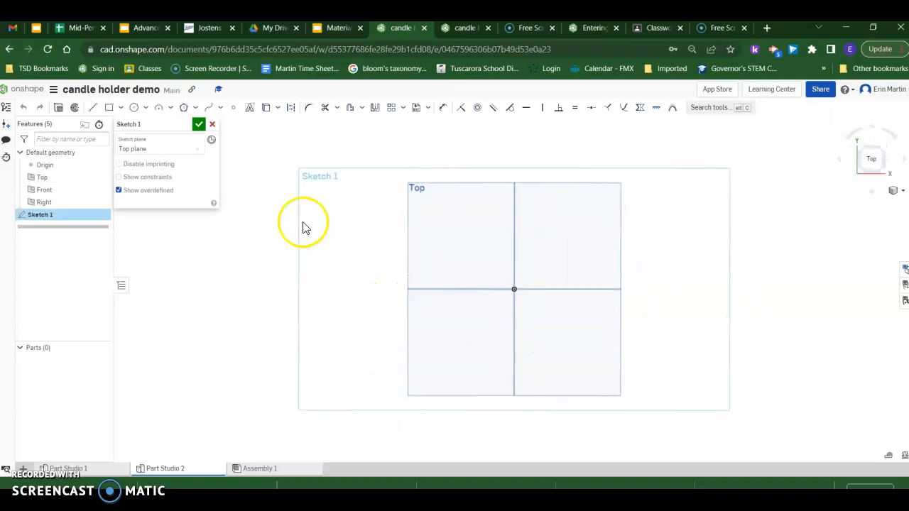
Sketch a tall corner rectangle beside the Top plane's outline, on the negative X side, and set its width to 0.75 in
click(109, 108)
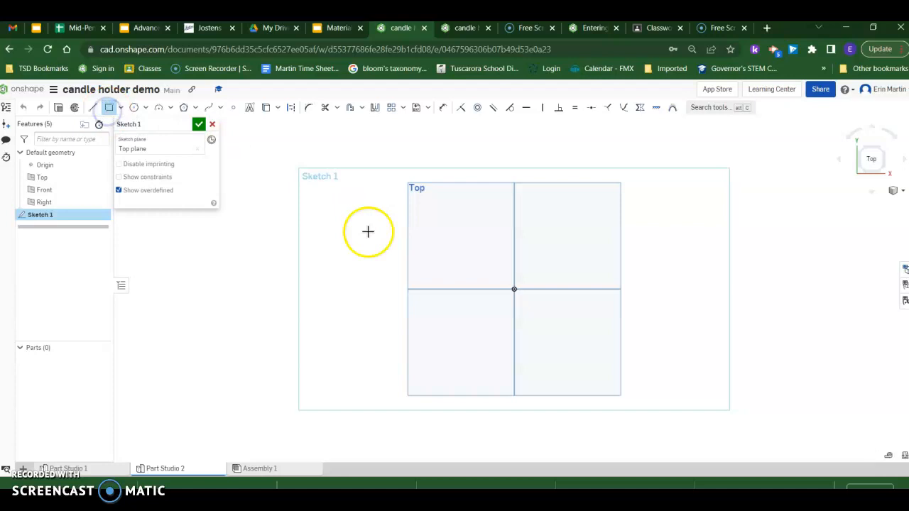
click(341, 237)
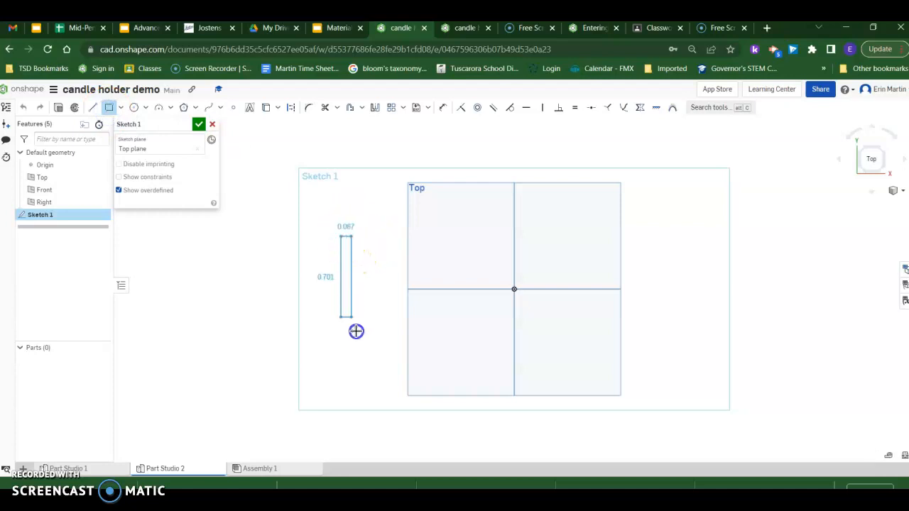
click(383, 355)
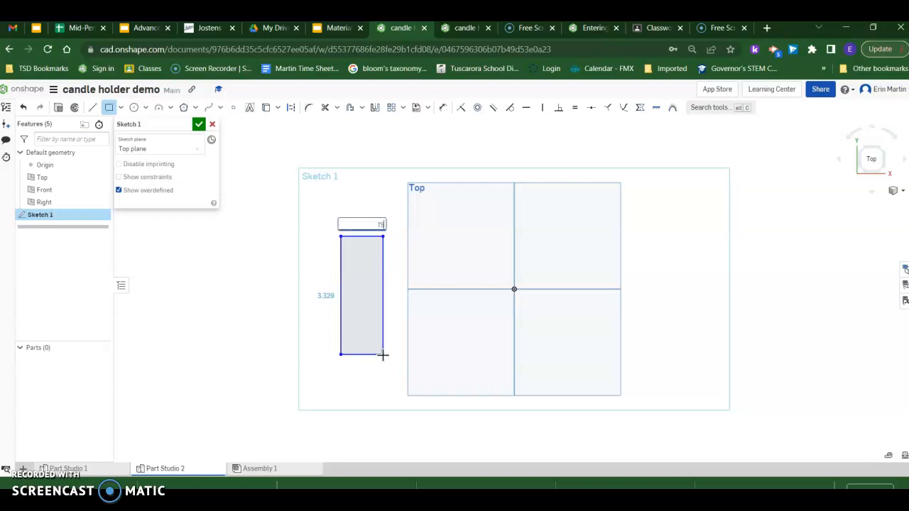
key(Return)
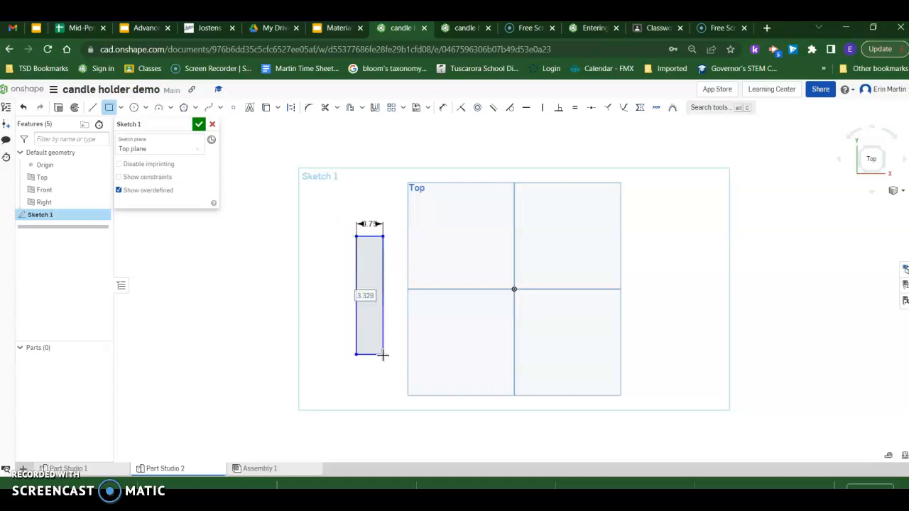
Dimension the rectangle's long side to 3.5 in and finish the sketch
click(361, 296)
click(444, 107)
click(355, 291)
click(335, 292)
key(Return)
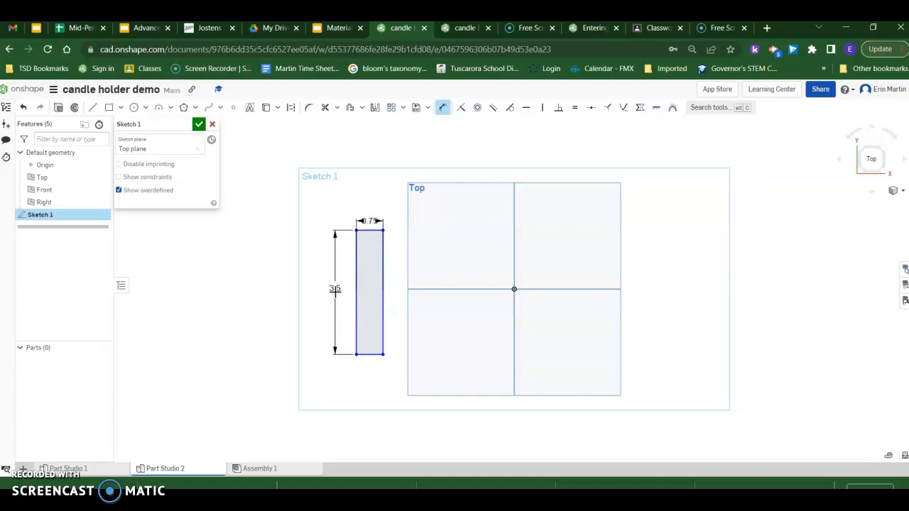
click(199, 125)
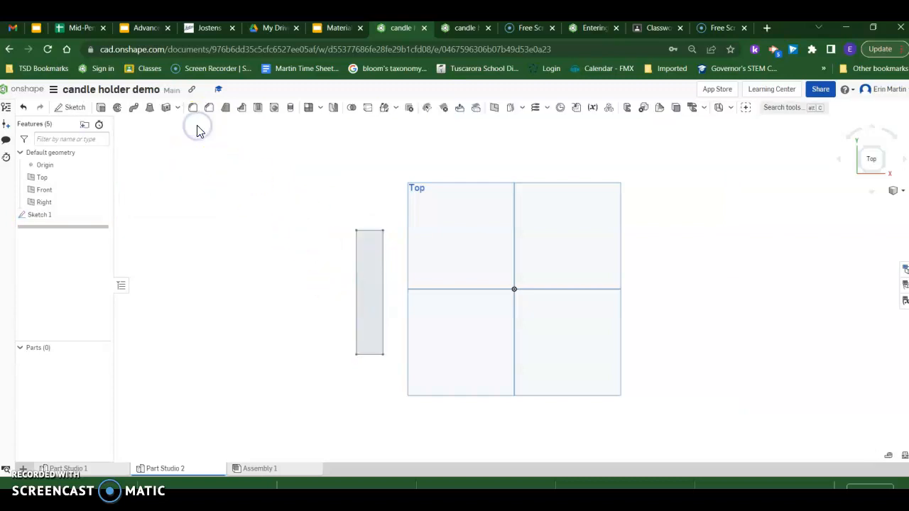
Extrude the rectangle as a new solid with a blind depth and show the bar in isometric view
click(101, 107)
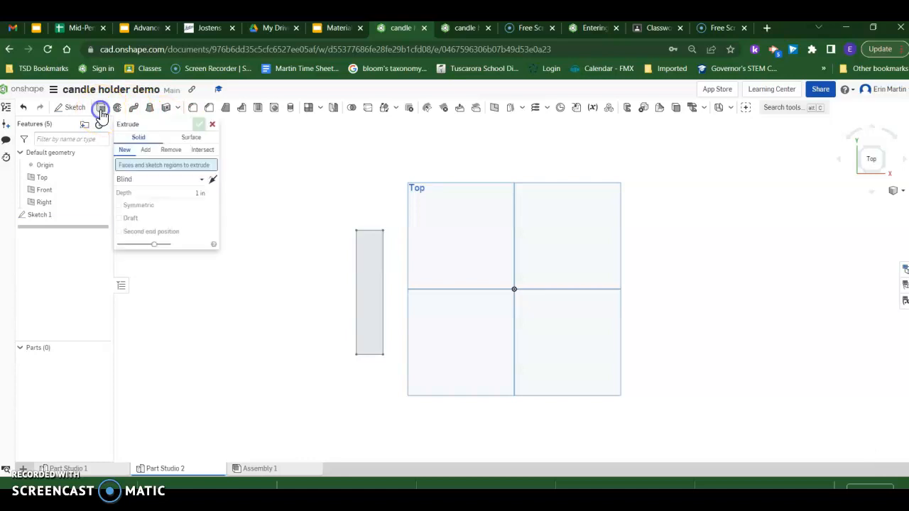
click(367, 265)
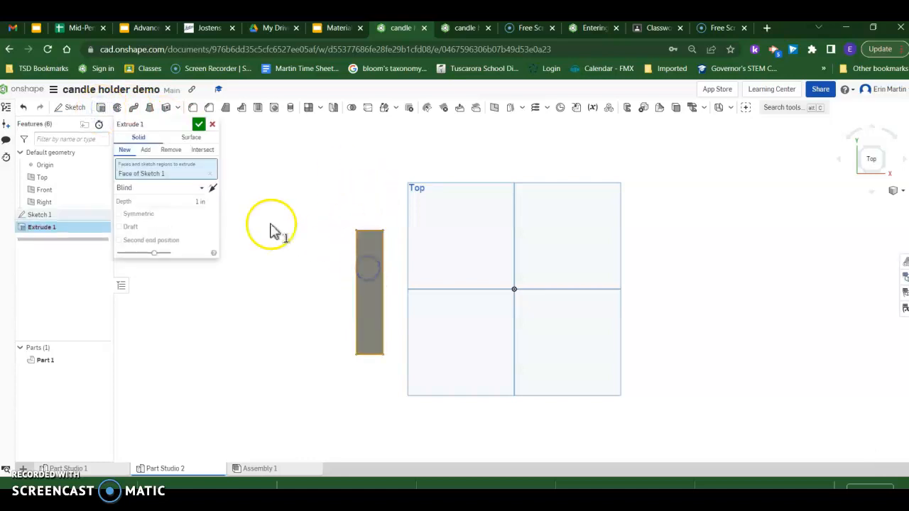
click(200, 203)
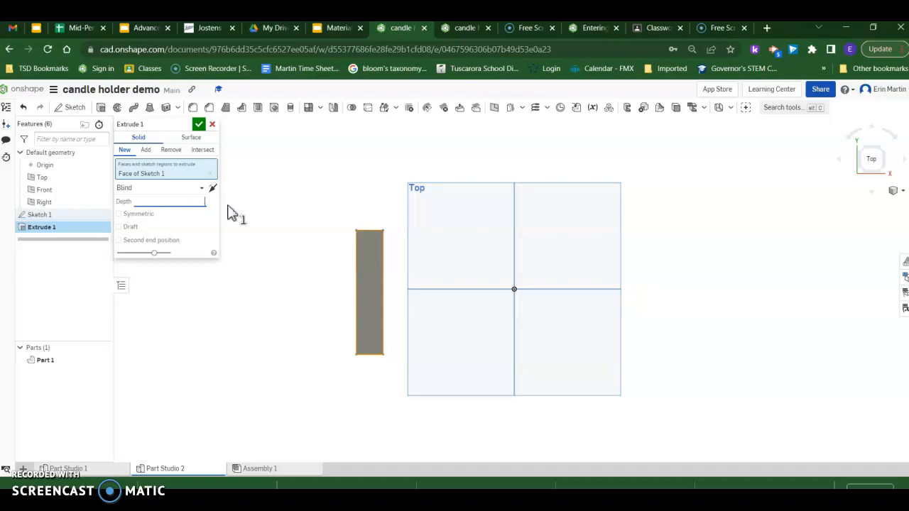
click(199, 125)
click(894, 191)
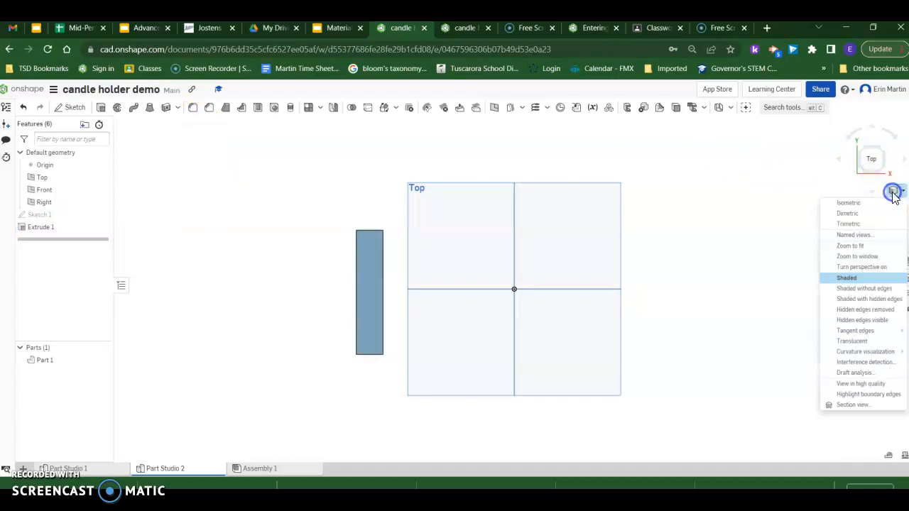
click(877, 206)
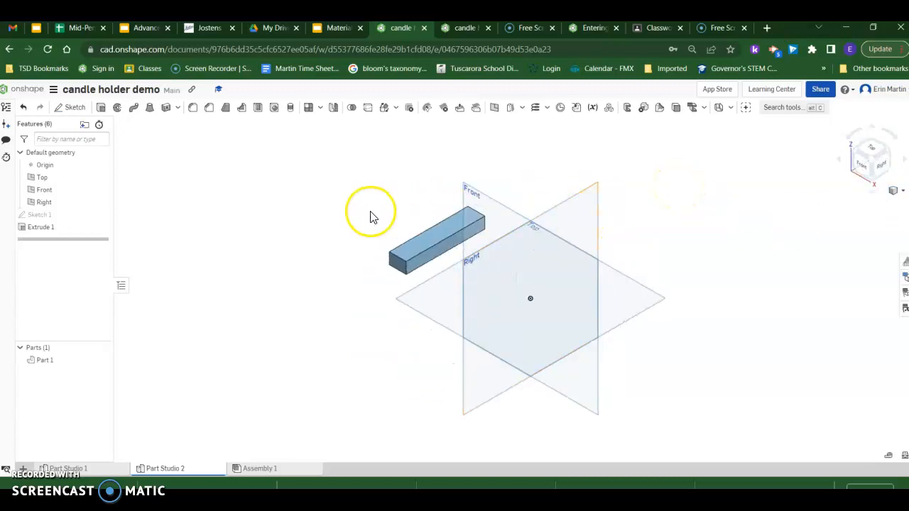
Insert one candle holder base from Part Studio 1 and two bars from Part Studio 2 into Assembly 1
click(258, 471)
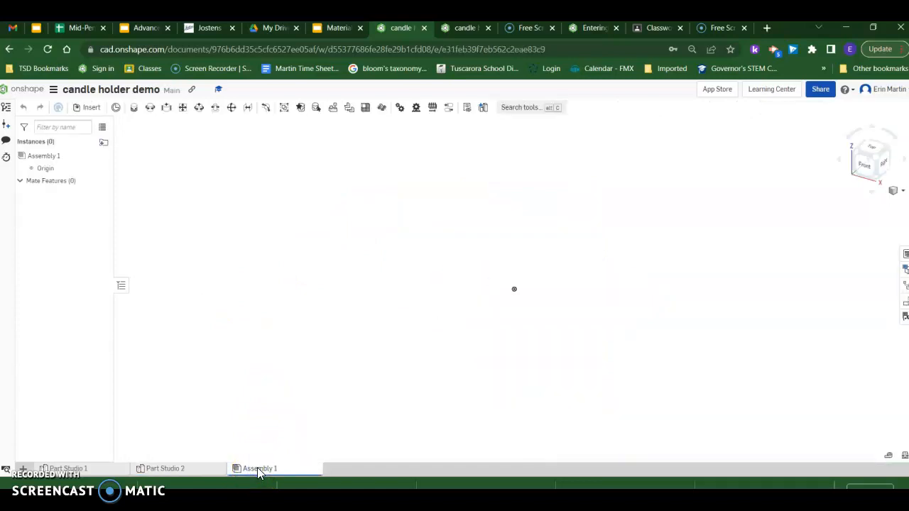
click(92, 108)
click(174, 244)
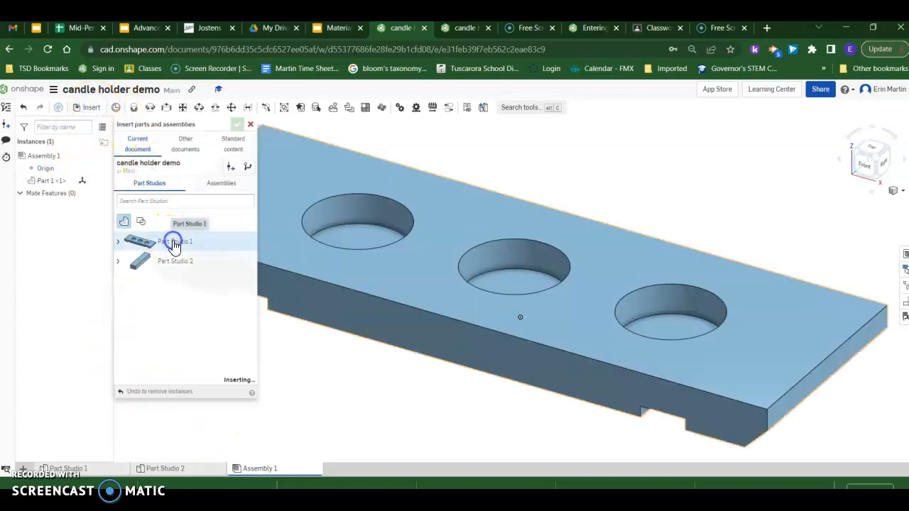
click(172, 262)
click(172, 266)
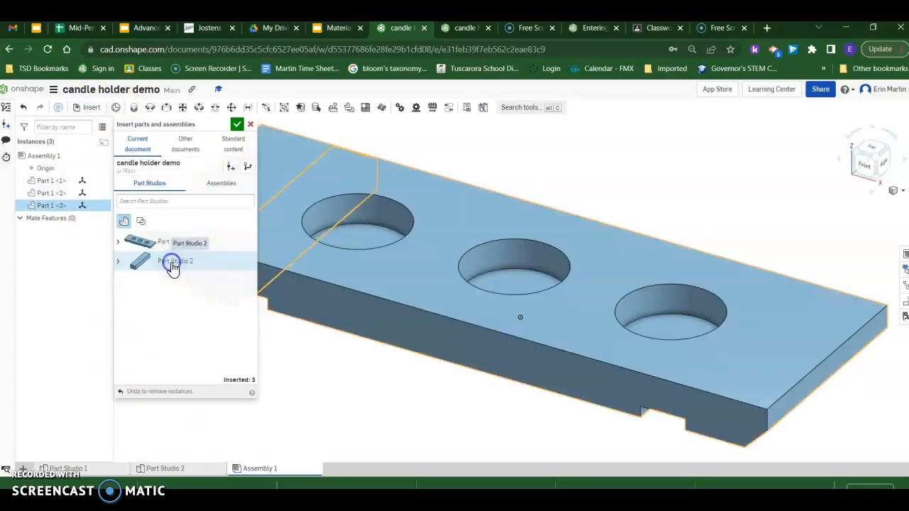
click(237, 124)
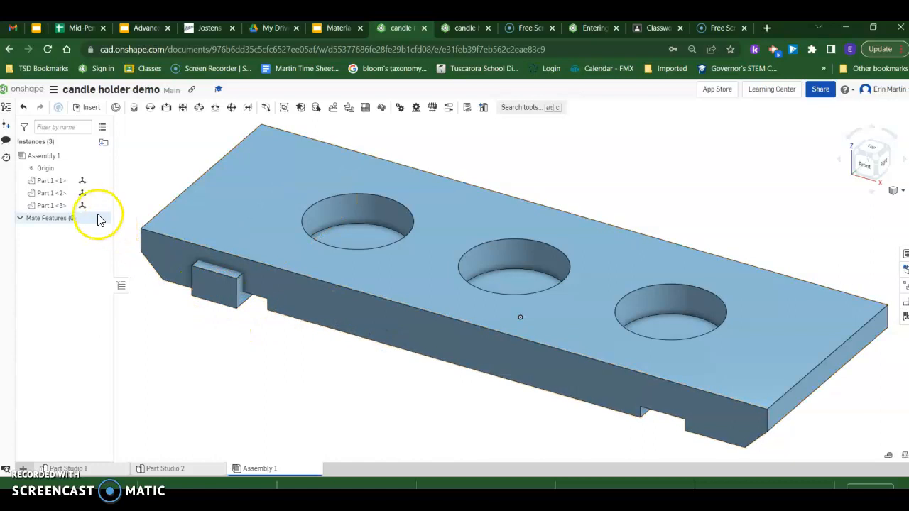
click(60, 205)
drag(295, 222, 483, 365)
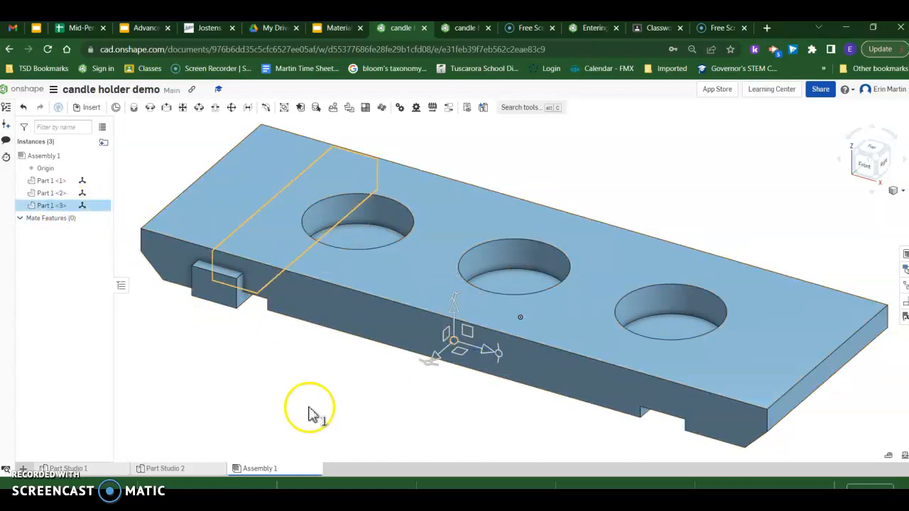
click(250, 377)
drag(251, 374, 206, 333)
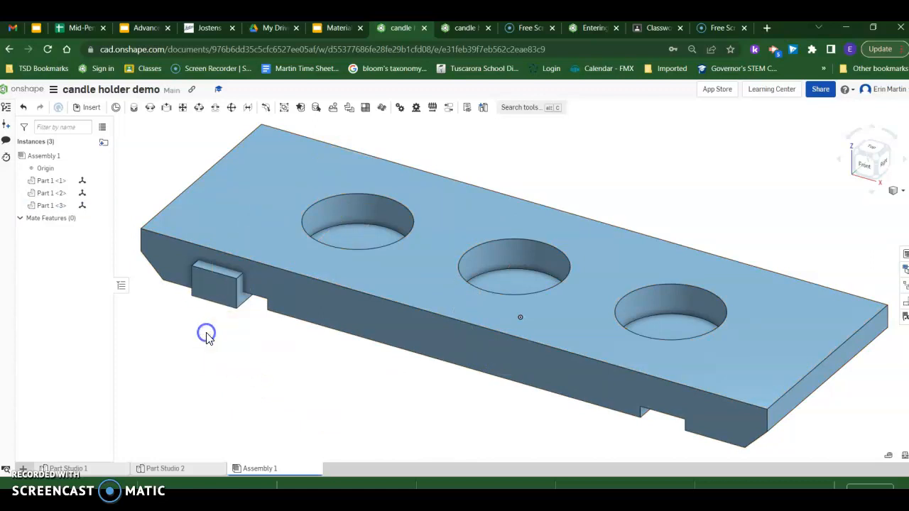
Move the bar protruding from the base's front face about 2.84 in along the base's length toward its middle
click(215, 292)
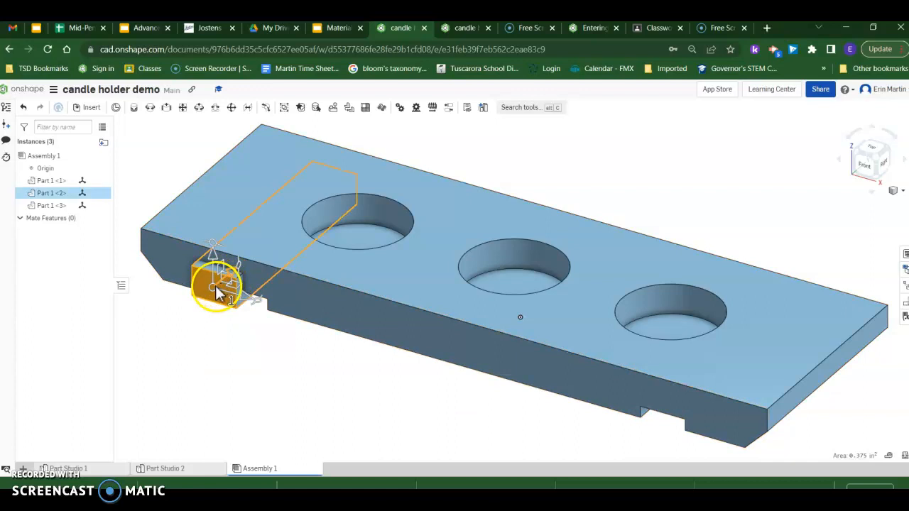
drag(220, 291, 387, 361)
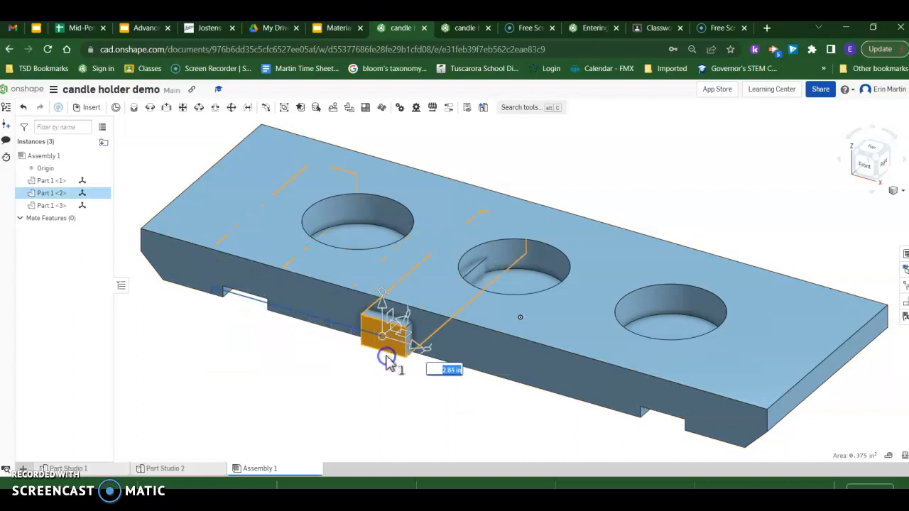
click(308, 395)
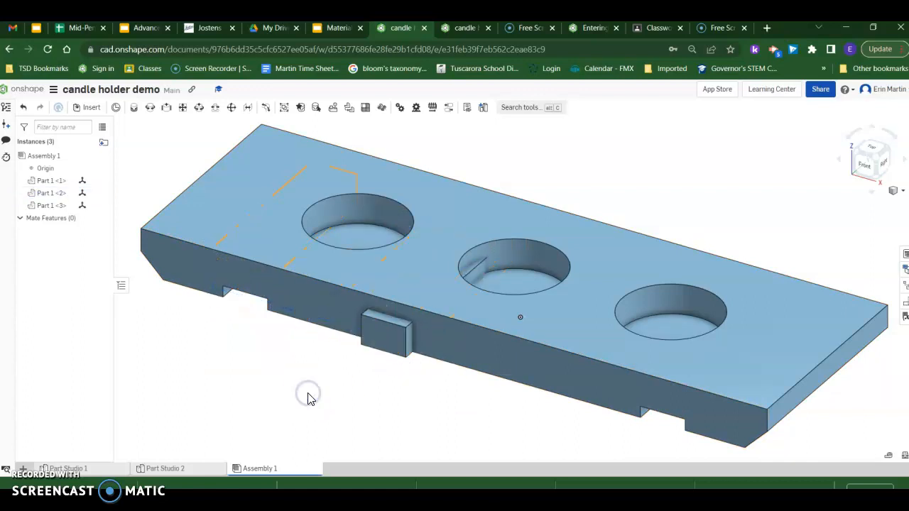
Move the other bar, hidden inside the base, straight down until it lies below the base
click(69, 207)
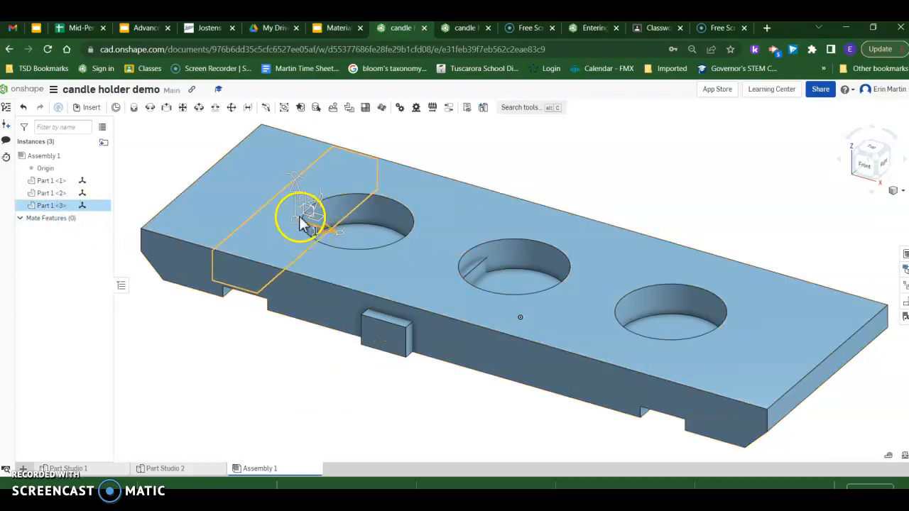
drag(296, 213, 290, 355)
click(394, 401)
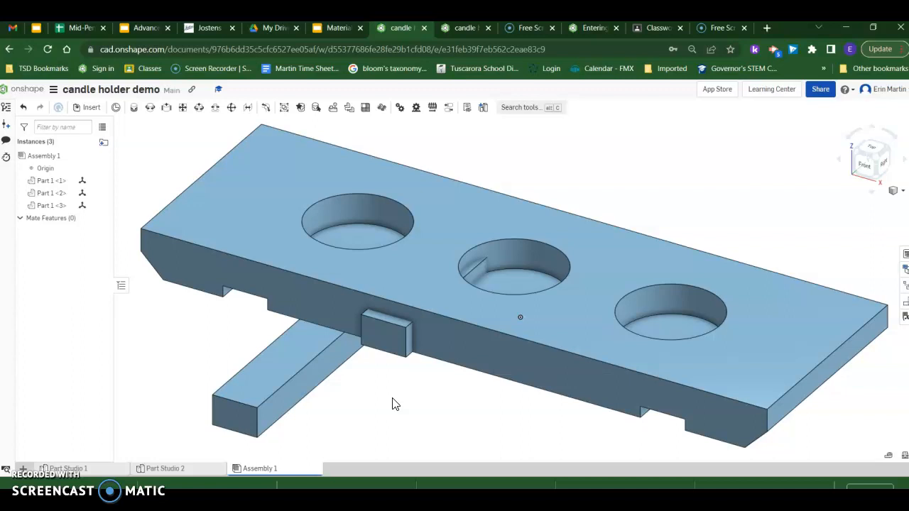
Fix the candle holder base in place in the assembly
click(227, 227)
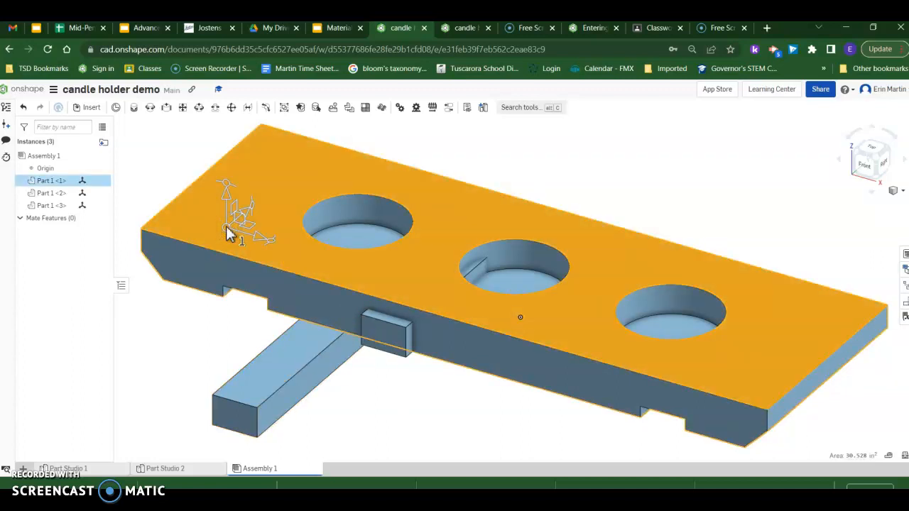
right_click(52, 188)
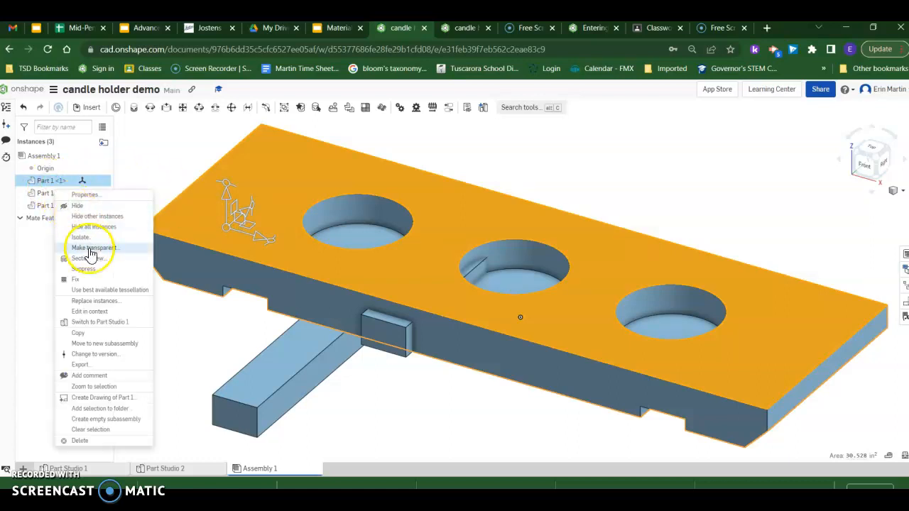
click(87, 279)
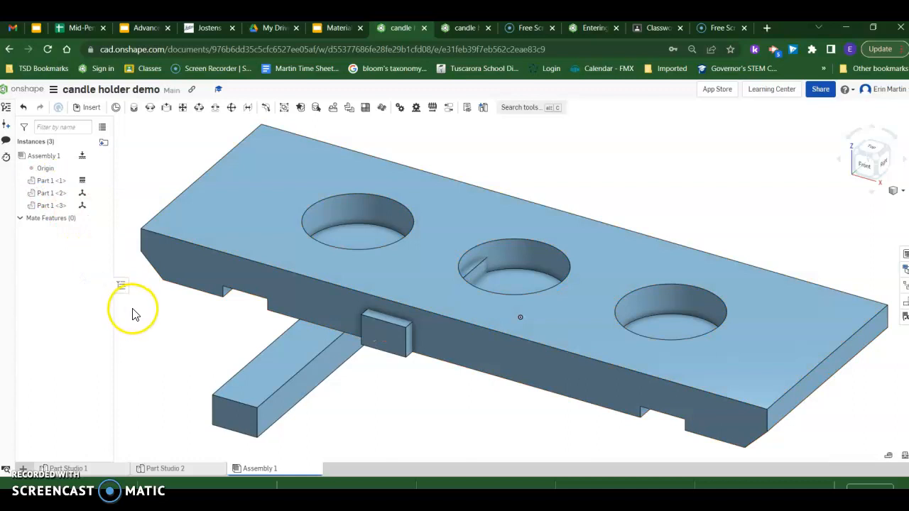
Pull the bar below the base clear of it and fasten its top face into the nearer underside slot at the base's left end
scroll(431, 133, down, 1)
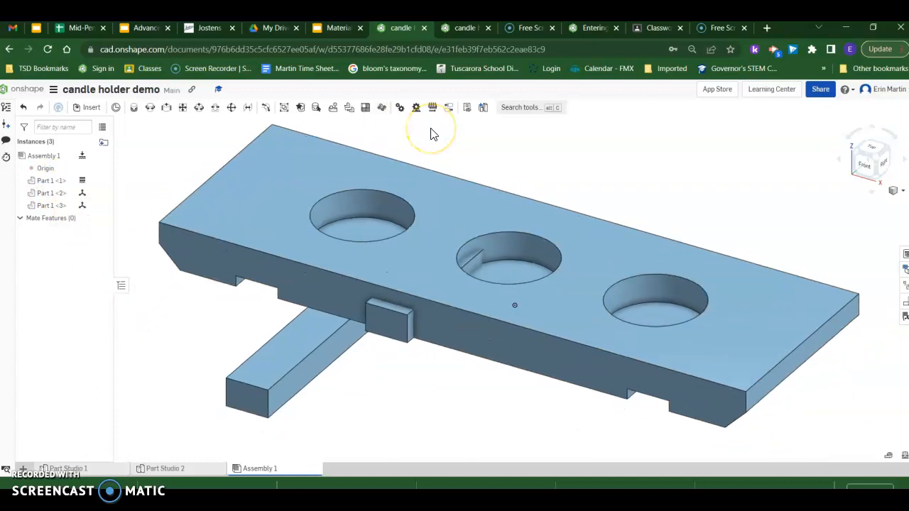
drag(306, 355, 237, 392)
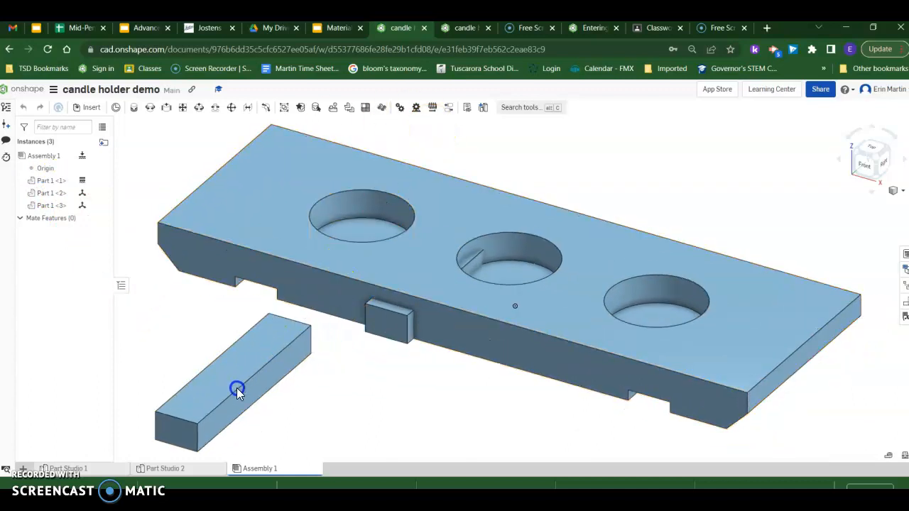
click(133, 108)
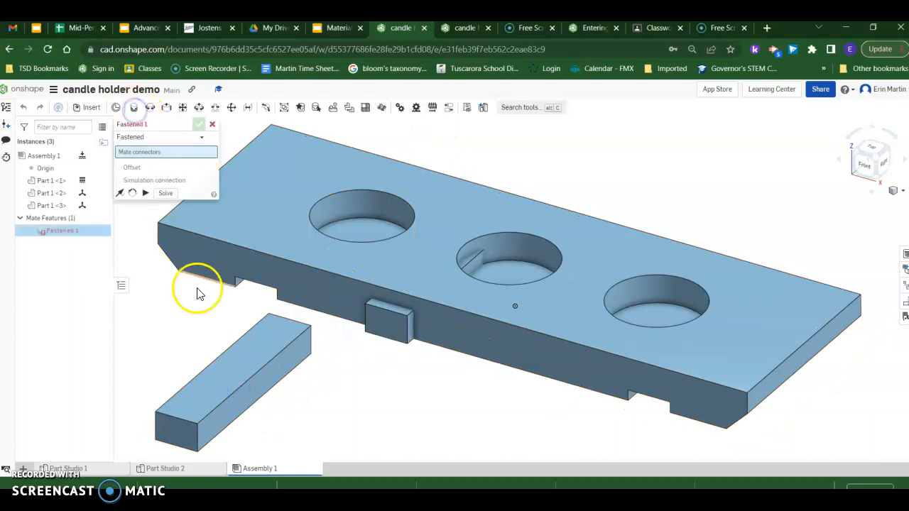
click(229, 368)
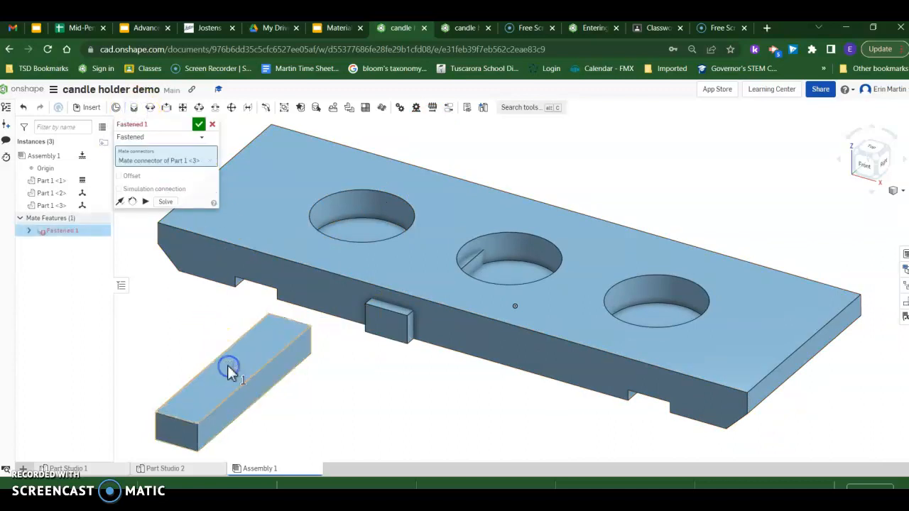
click(872, 127)
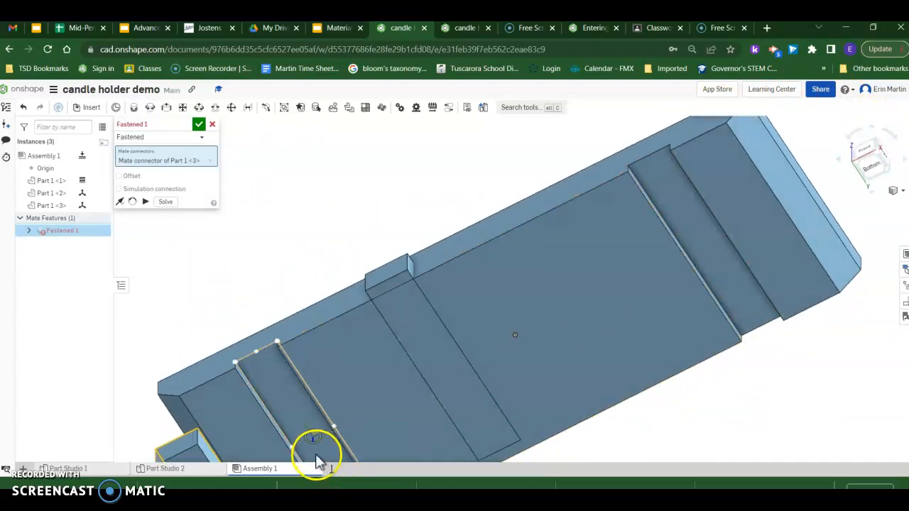
click(316, 446)
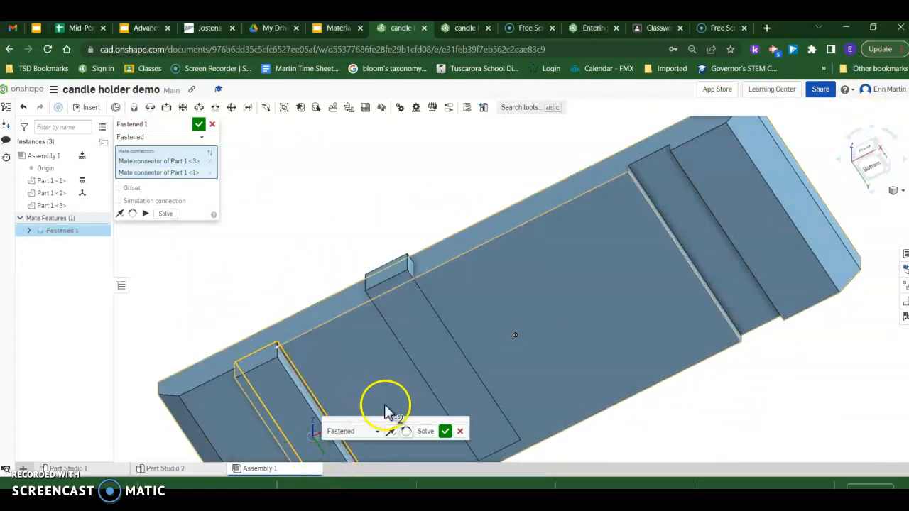
click(445, 431)
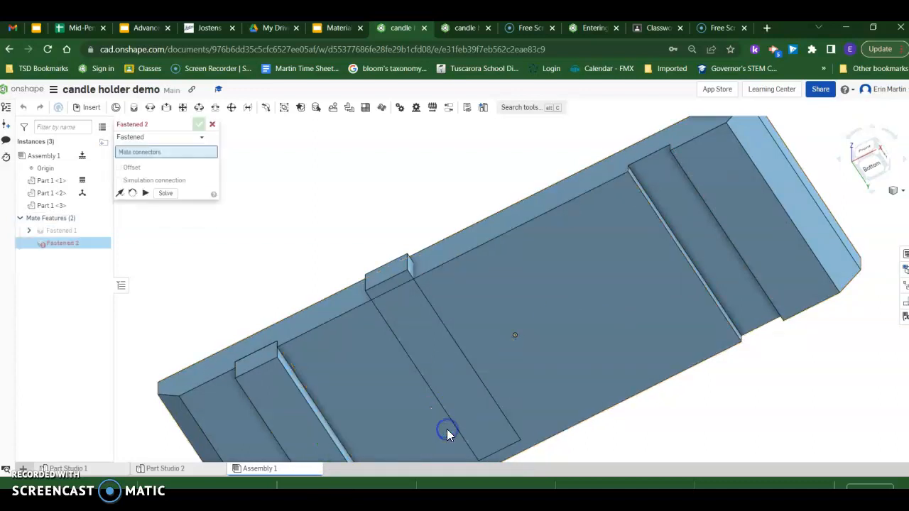
Move the unfastened bar out of the base's middle until it projects in front near the right-end slot
click(894, 193)
click(888, 202)
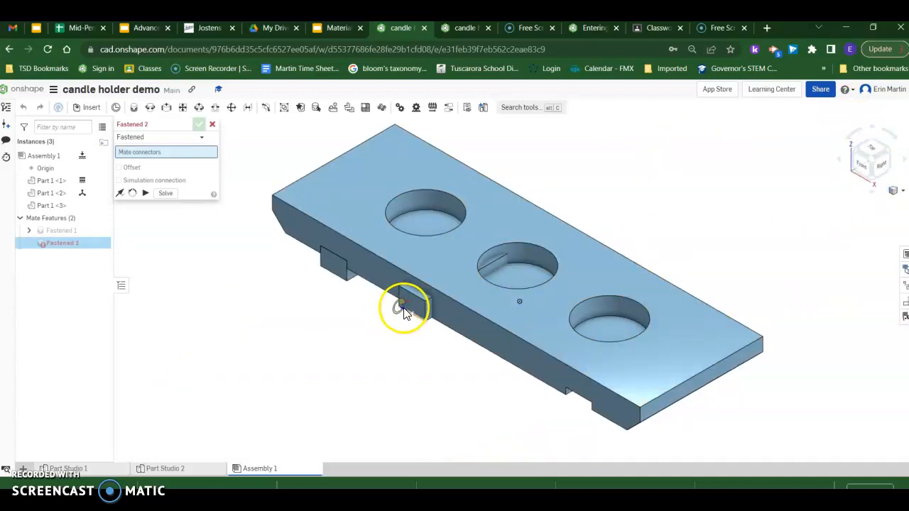
click(212, 124)
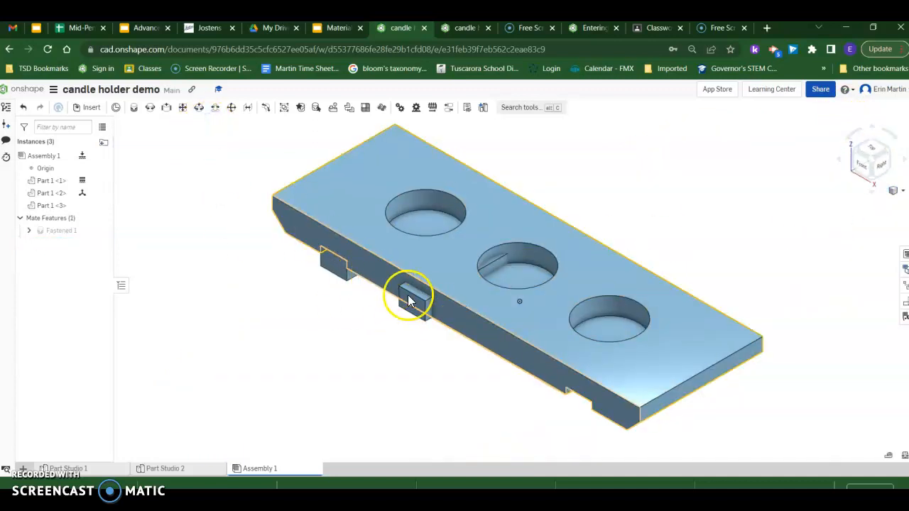
drag(410, 300, 487, 429)
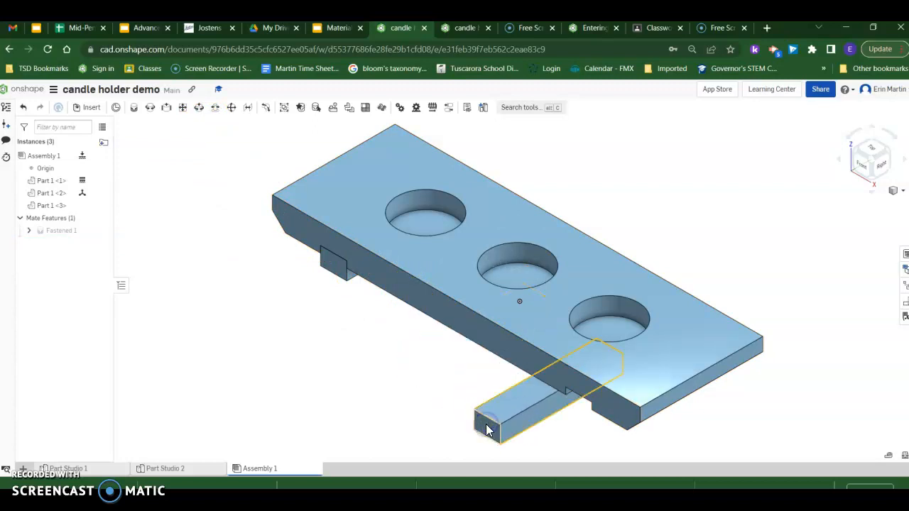
Rotate the projecting bar 180 degrees about its vertical axis
click(533, 398)
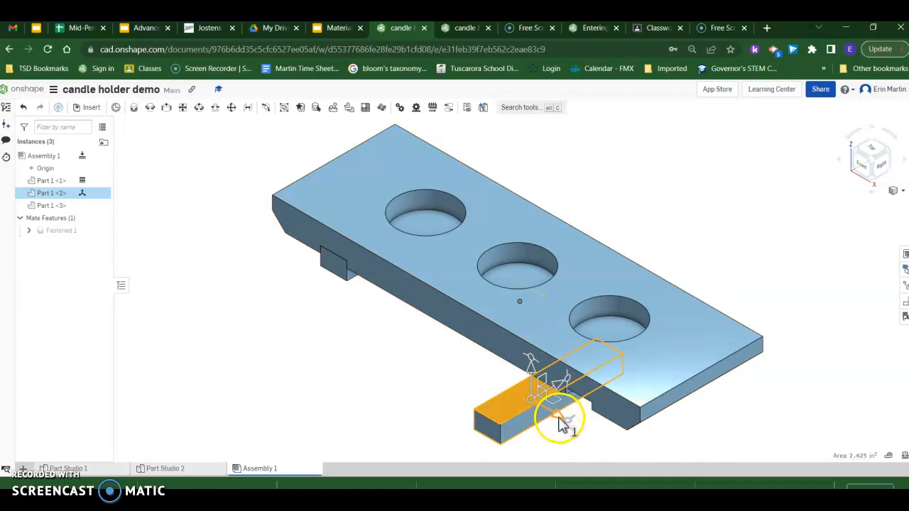
drag(564, 426, 604, 434)
text(90)
key(Return)
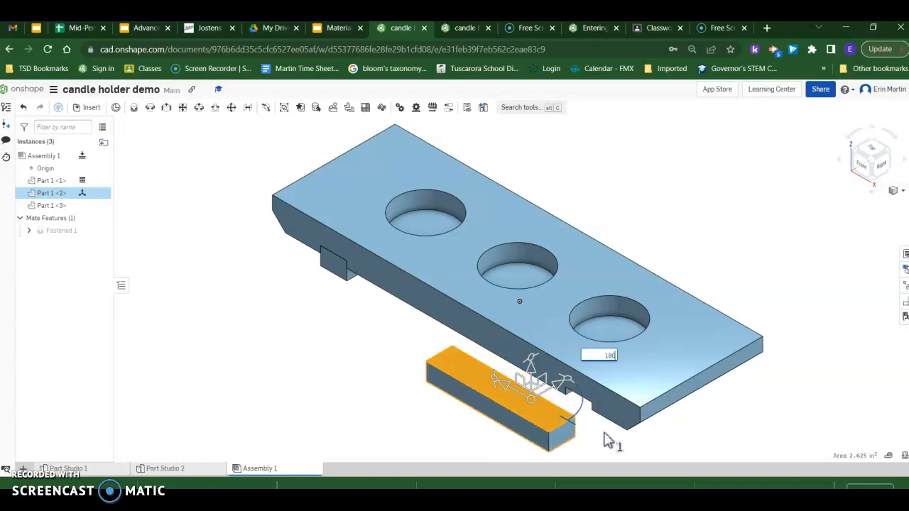
key(Return)
click(419, 362)
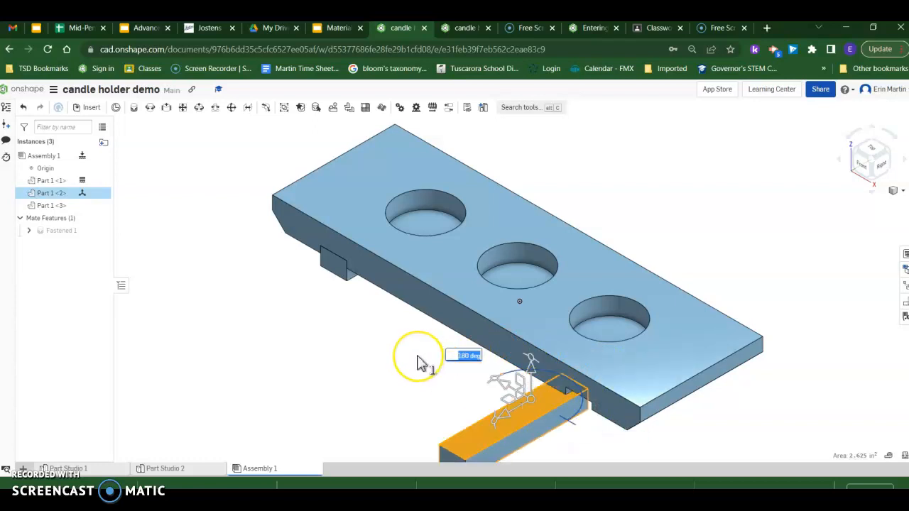
click(419, 362)
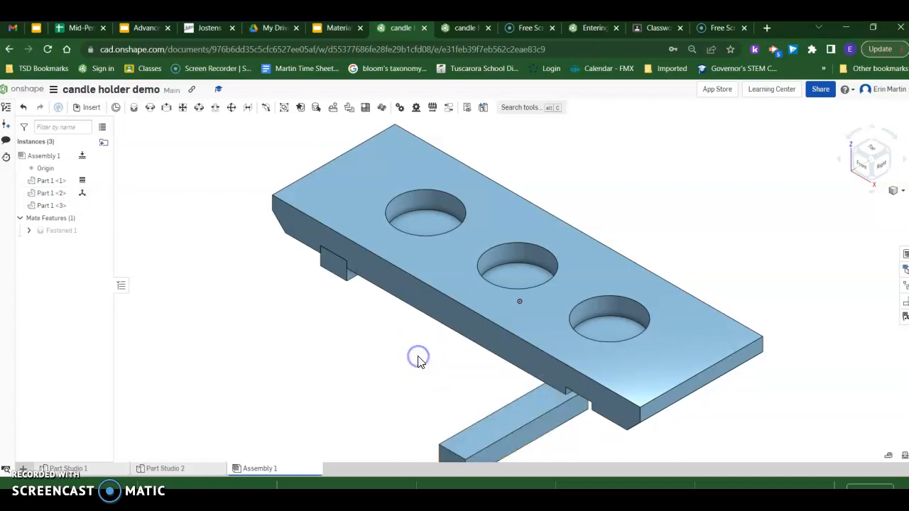
Fasten the second bar's top face into the empty slot on the underside of the base's right end
click(134, 108)
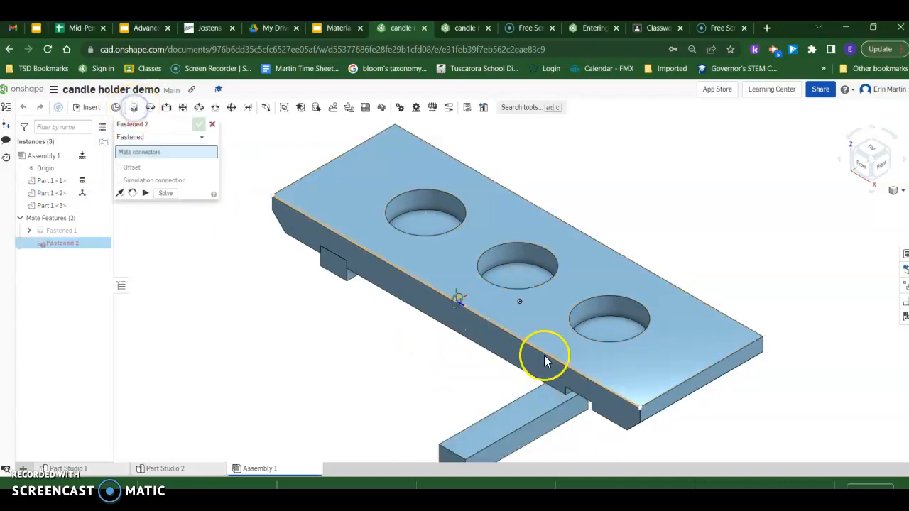
click(513, 418)
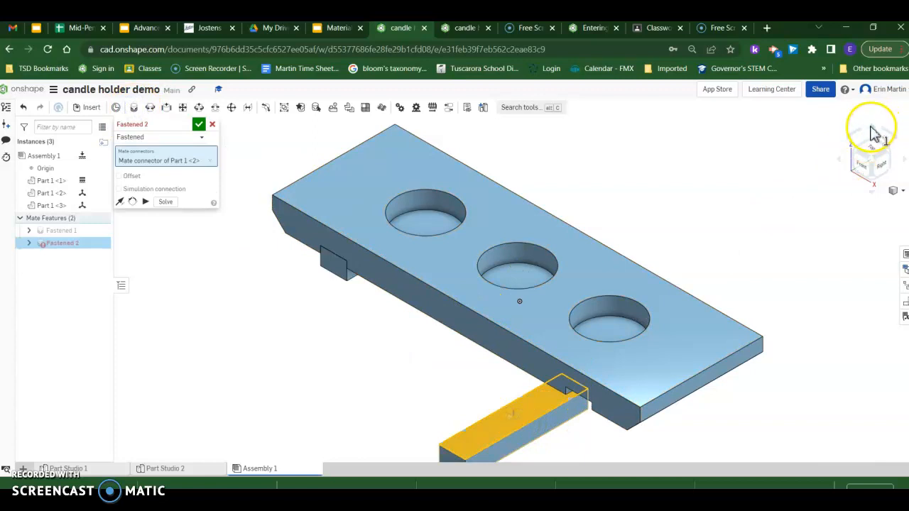
click(873, 131)
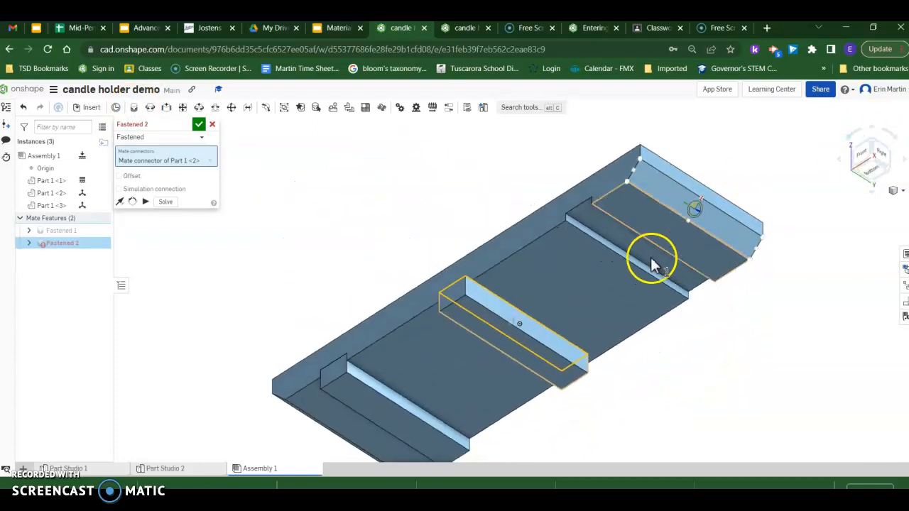
click(643, 250)
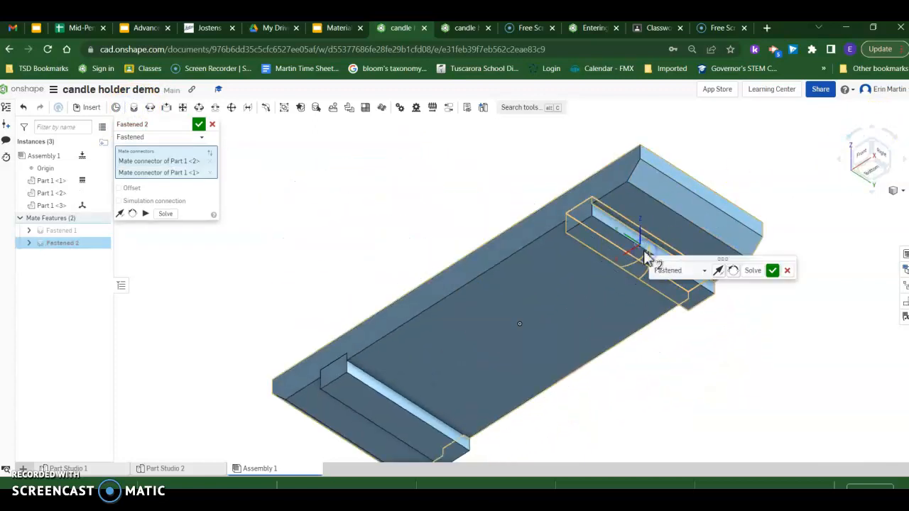
click(772, 270)
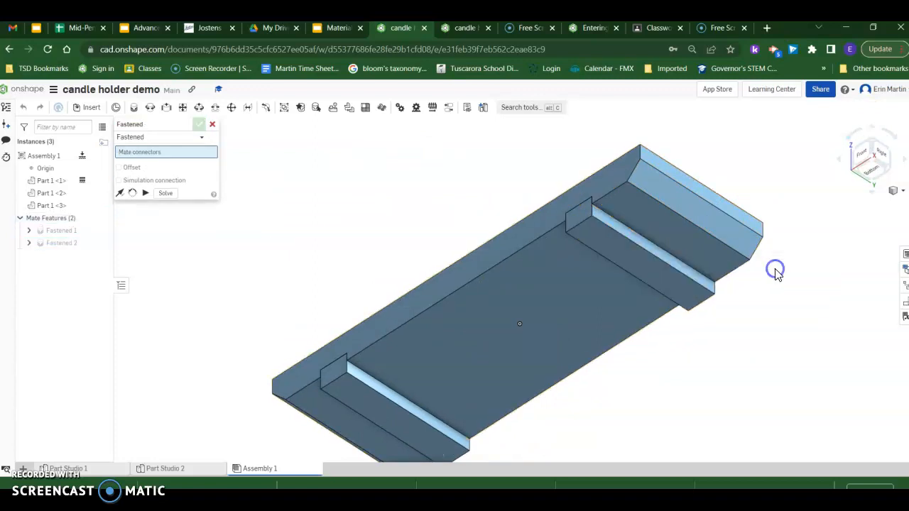
View the assembly from the front and create a new drawing from the ANSI_A_INCH.dwt template with no views
click(896, 192)
click(884, 201)
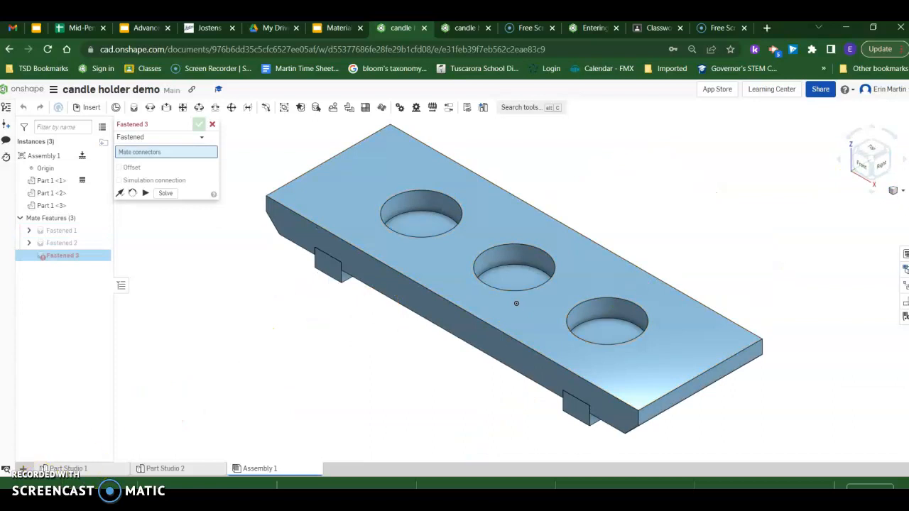
click(865, 167)
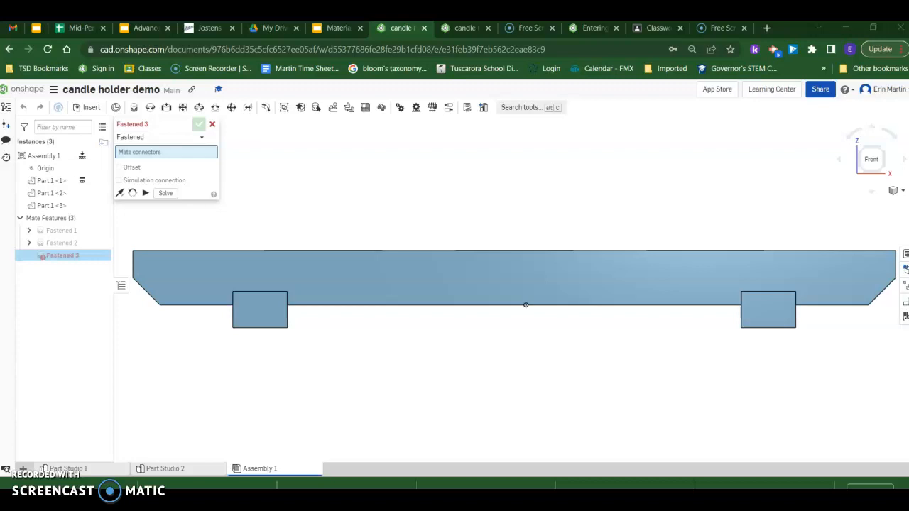
click(22, 469)
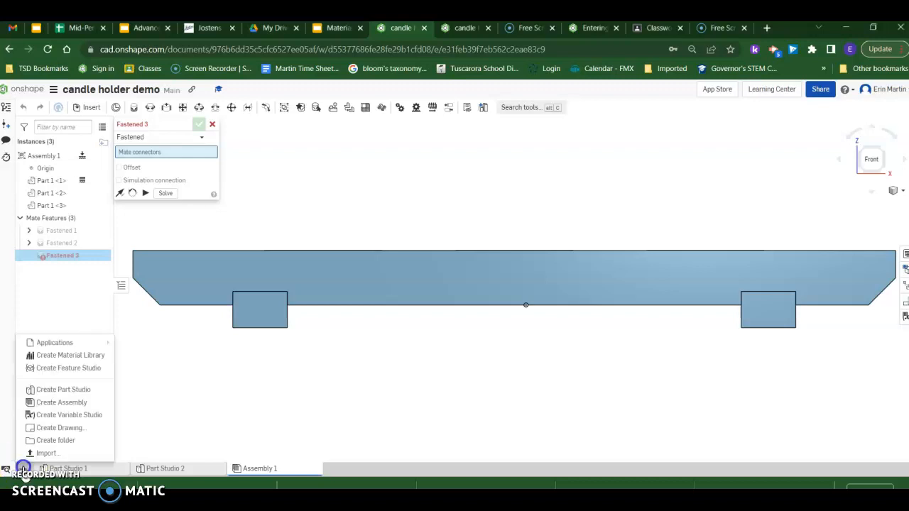
click(61, 428)
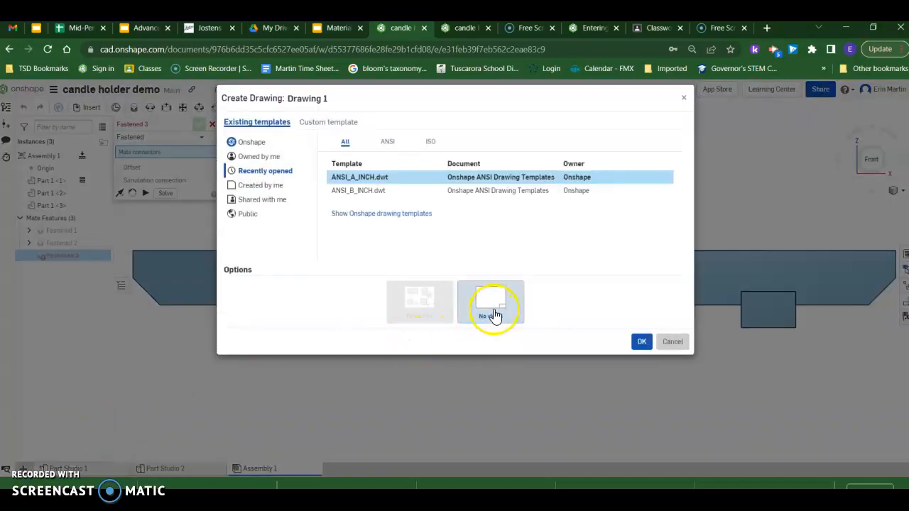
click(639, 343)
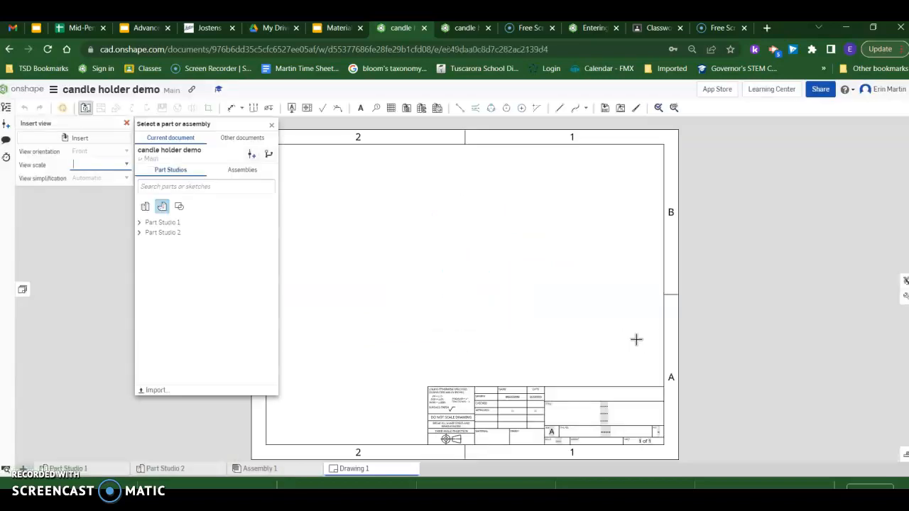
Insert a front view of the Part Studio 1 candle holder base at 1:4 scale, left of the sheet's centre
click(103, 161)
click(139, 223)
click(179, 241)
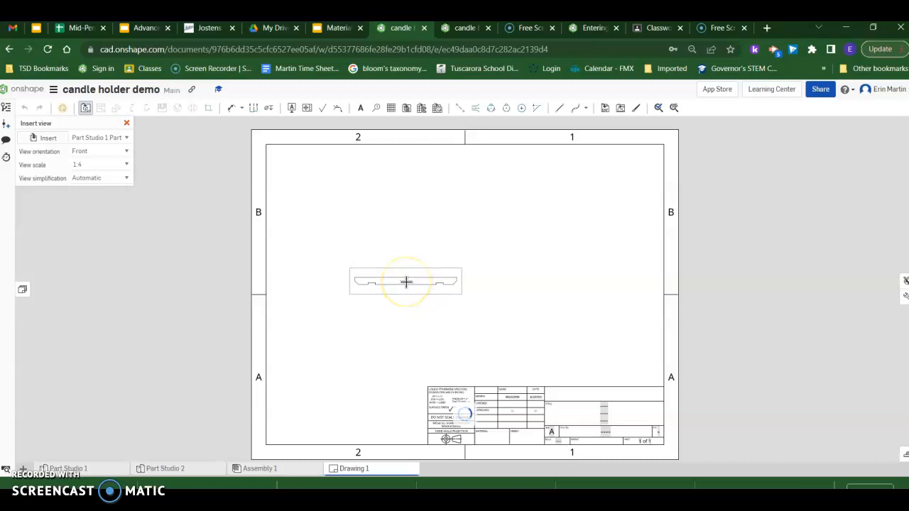
click(406, 281)
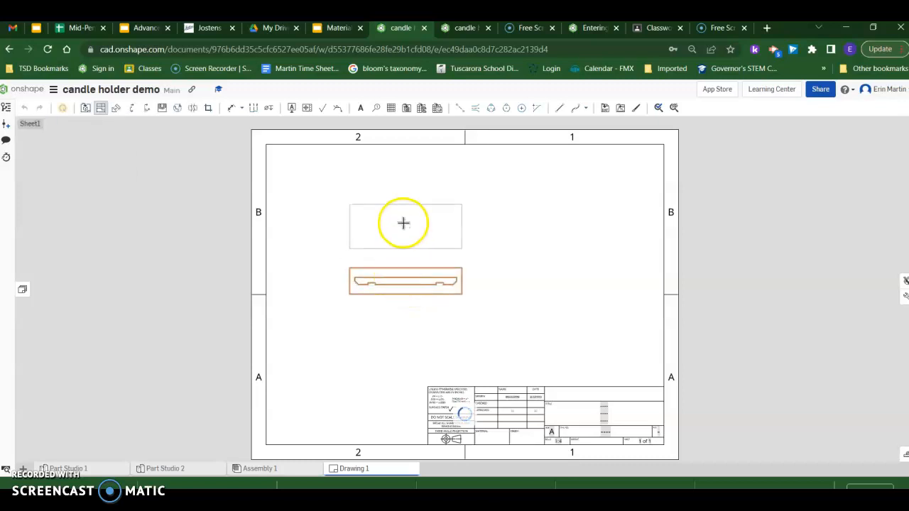
Project a top view above and a right side view beside the base's front view
click(399, 201)
click(415, 276)
click(496, 282)
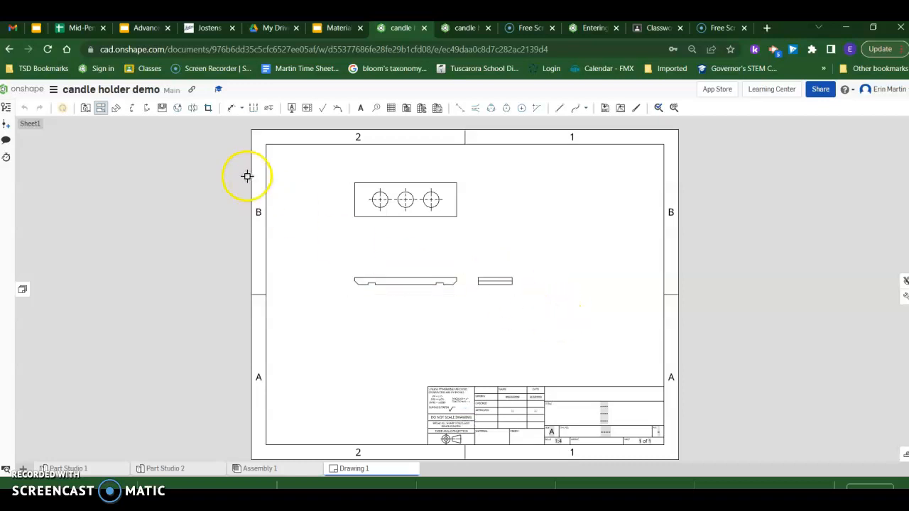
Insert a front view of the Part Studio 2 bar at the 1:4 sheet scale, just above the title block
click(86, 112)
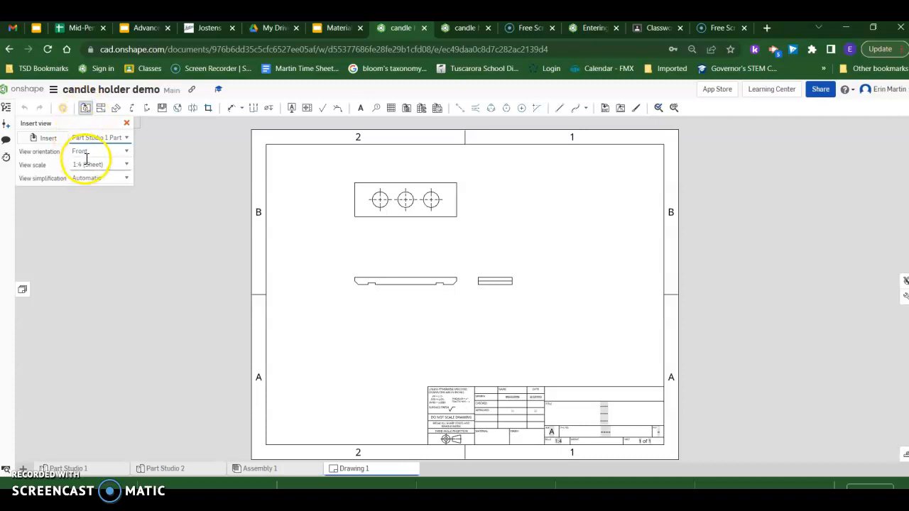
click(38, 138)
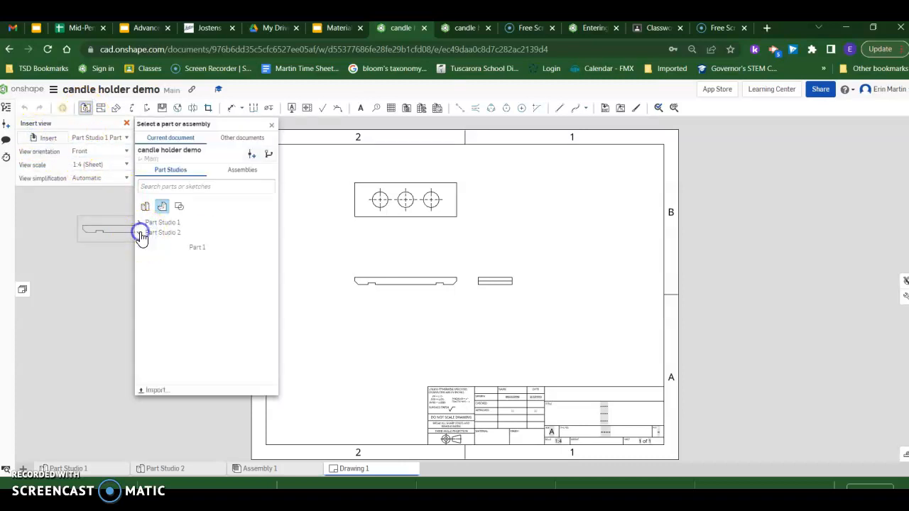
click(172, 244)
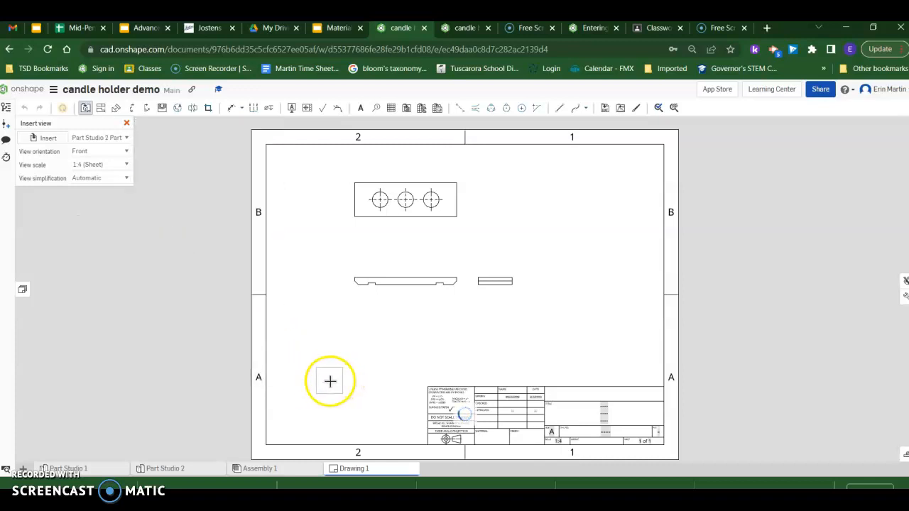
click(569, 347)
Project a top view above and a right side view beside the bar's front view
click(569, 345)
click(570, 312)
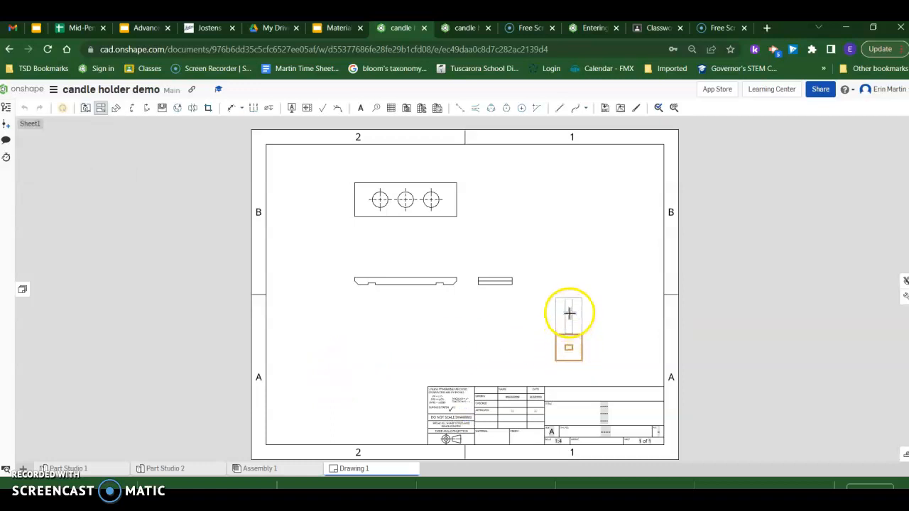
click(570, 311)
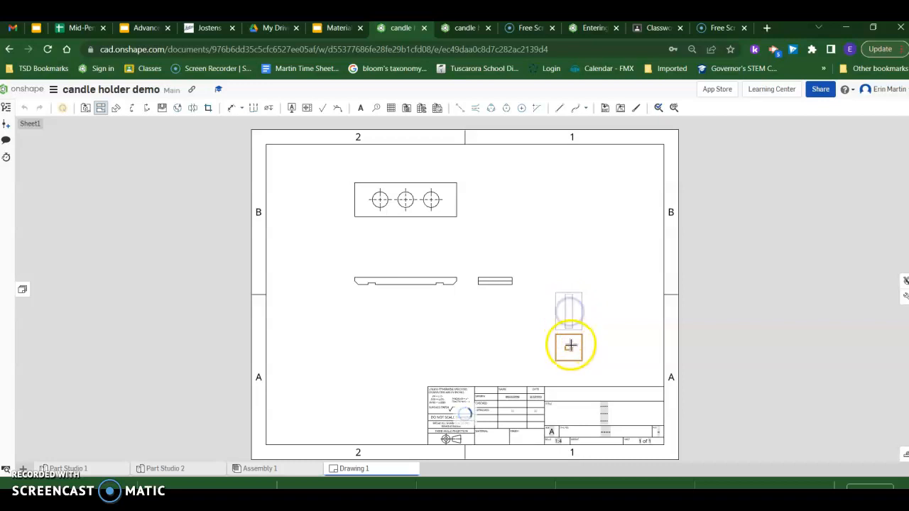
click(570, 346)
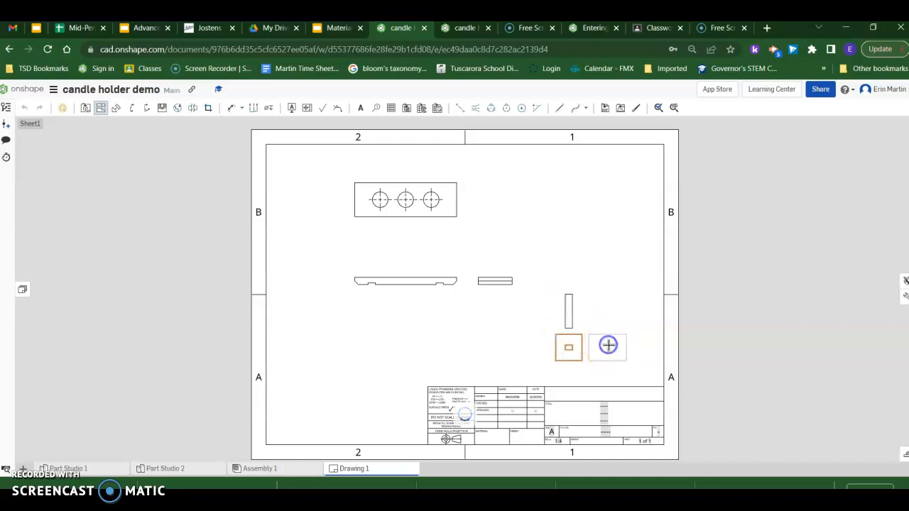
click(636, 345)
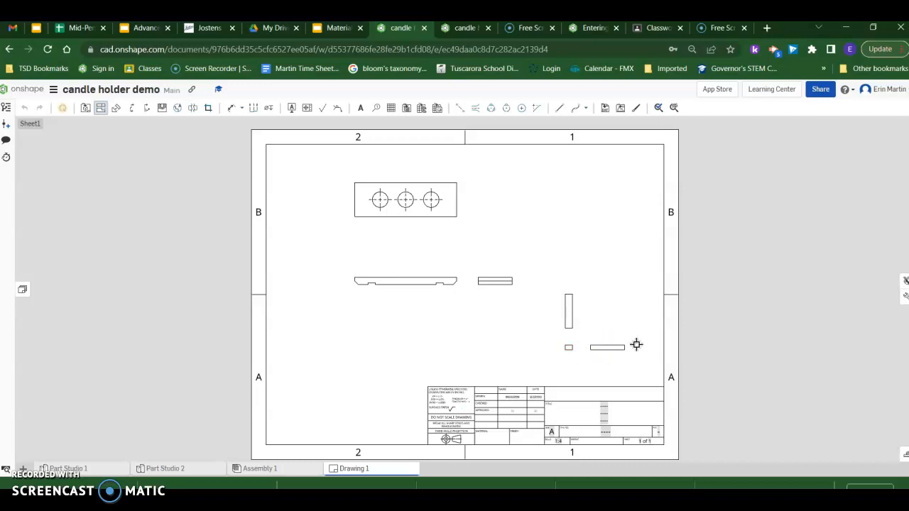
Insert a front view of Assembly 1 at the 1:4 sheet scale in zone B1 and project an isometric view from it
click(84, 112)
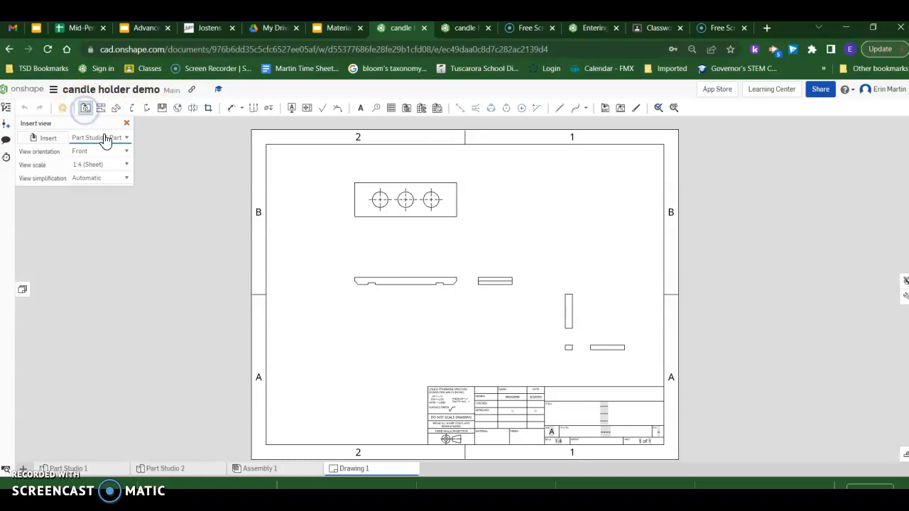
click(49, 137)
click(236, 170)
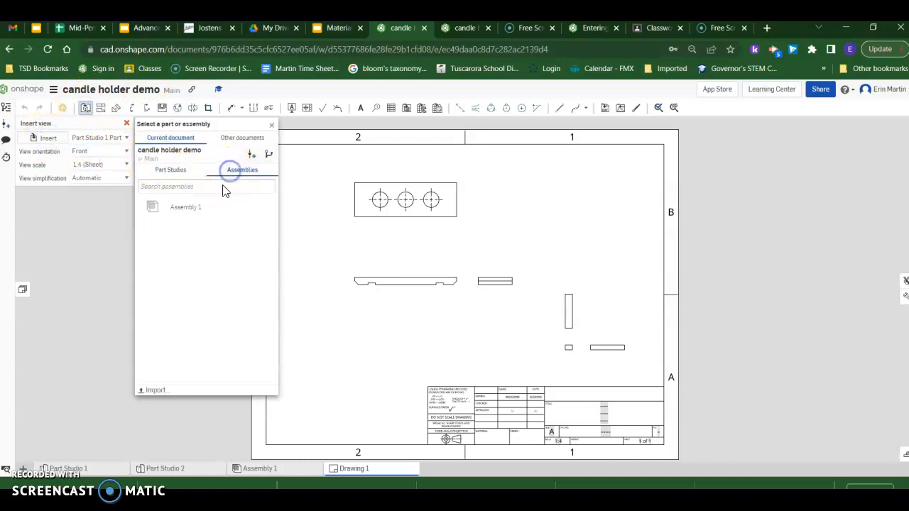
click(199, 212)
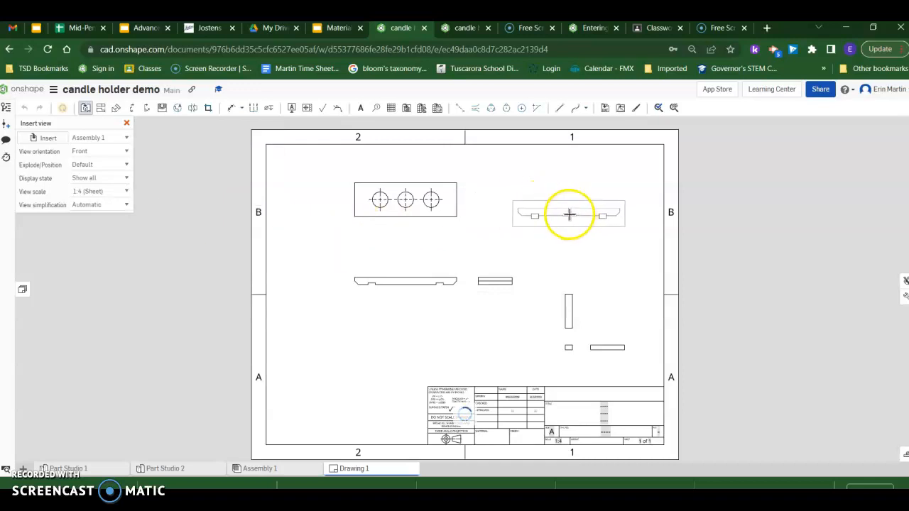
click(569, 214)
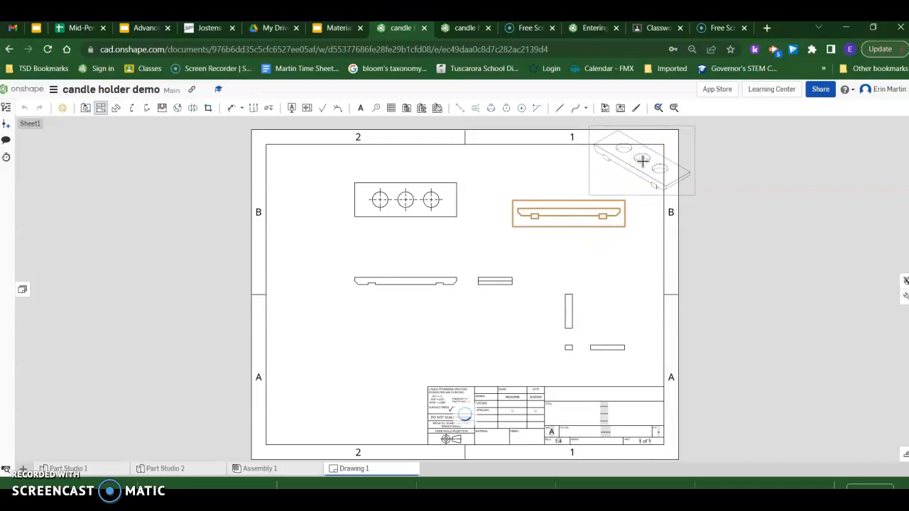
click(643, 162)
Delete the assembly's front view and move its isometric view inside the border of zone B1
click(589, 224)
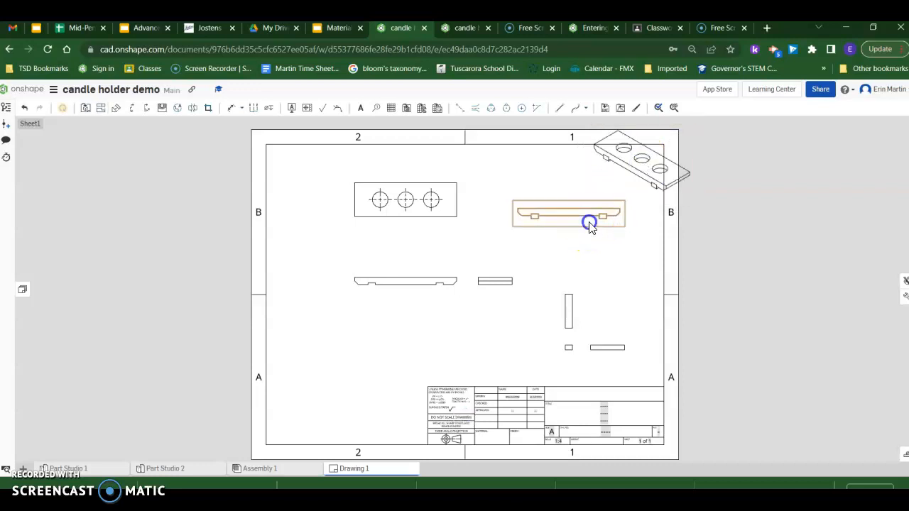
click(633, 178)
drag(636, 176, 588, 210)
click(611, 253)
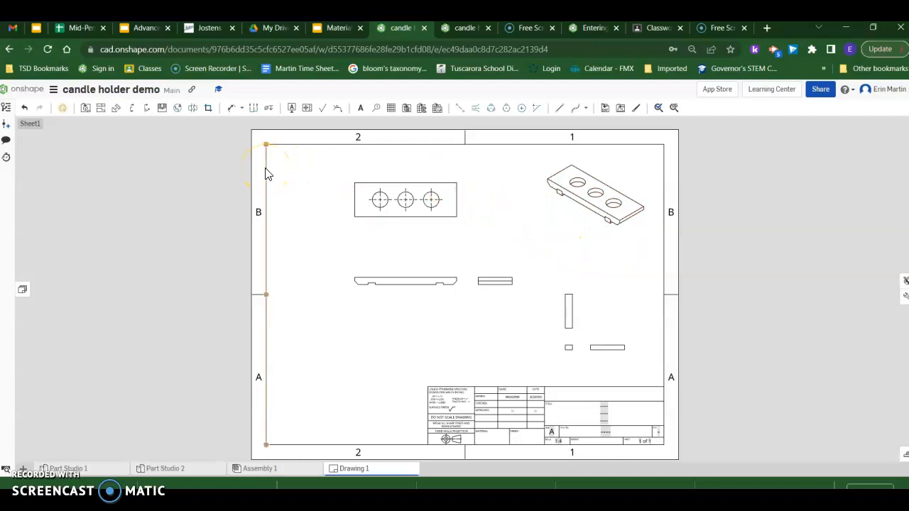
scroll(654, 307, up, 5)
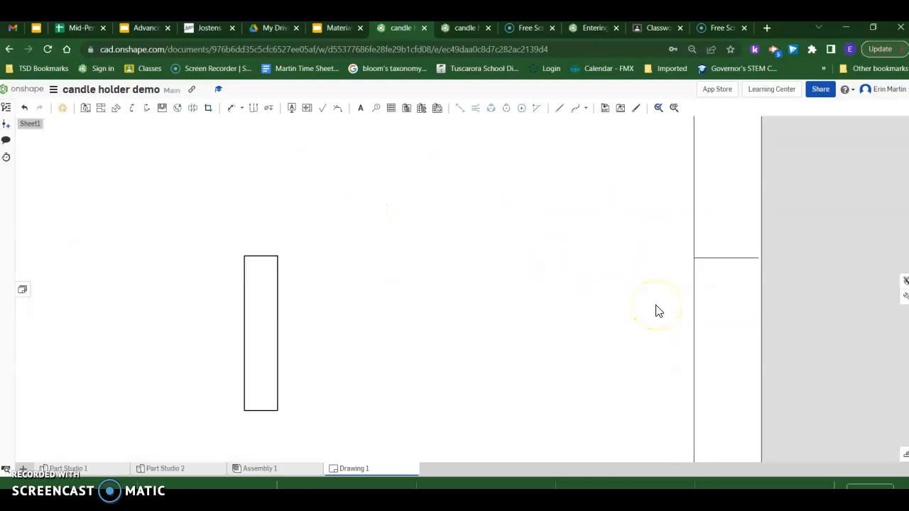
scroll(656, 311, down, 5)
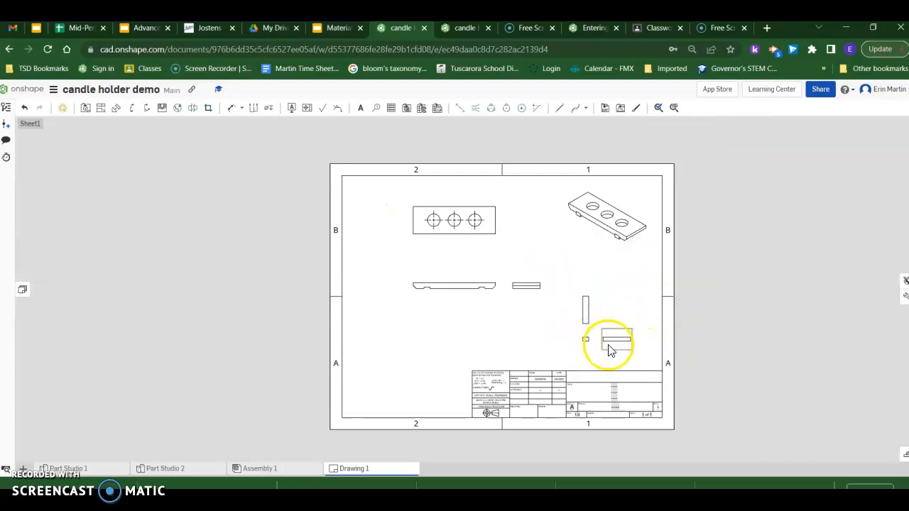
scroll(666, 344, up, 1)
right_click(666, 344)
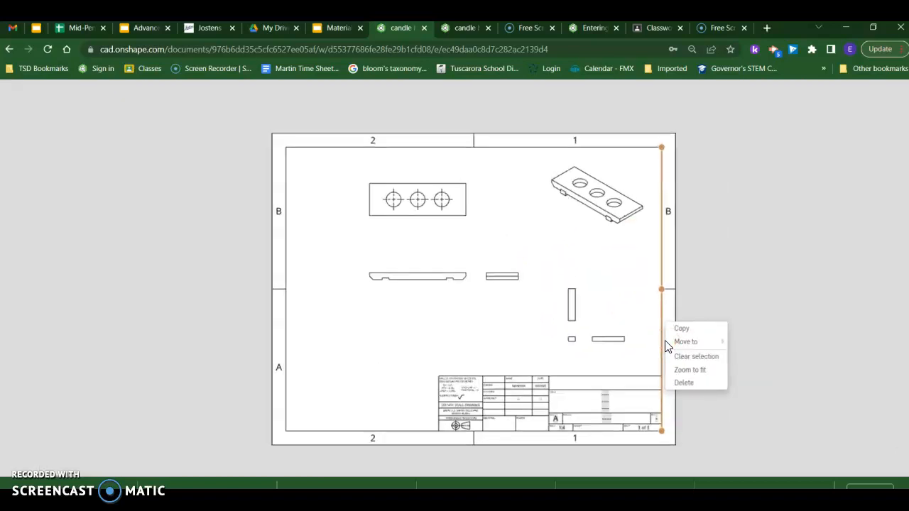
scroll(552, 187, down, 4)
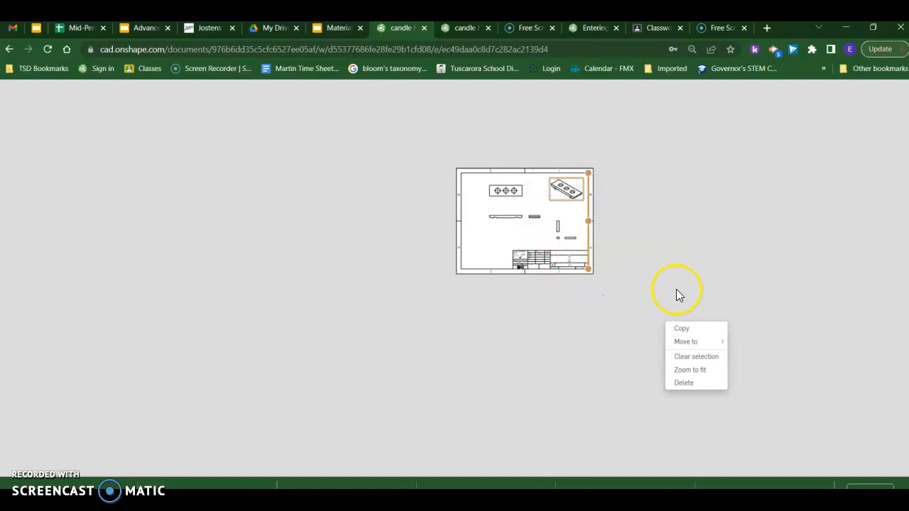
click(677, 313)
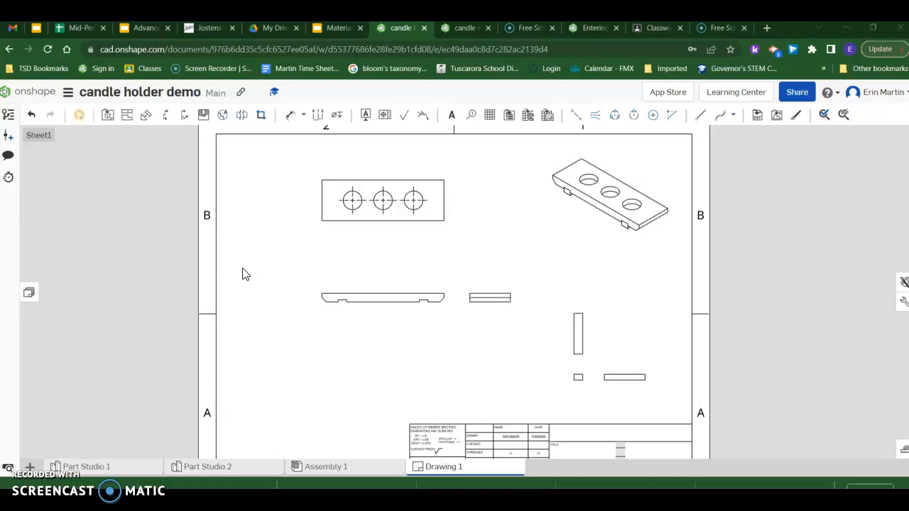
Dimension the bar's length above its right side view
click(290, 115)
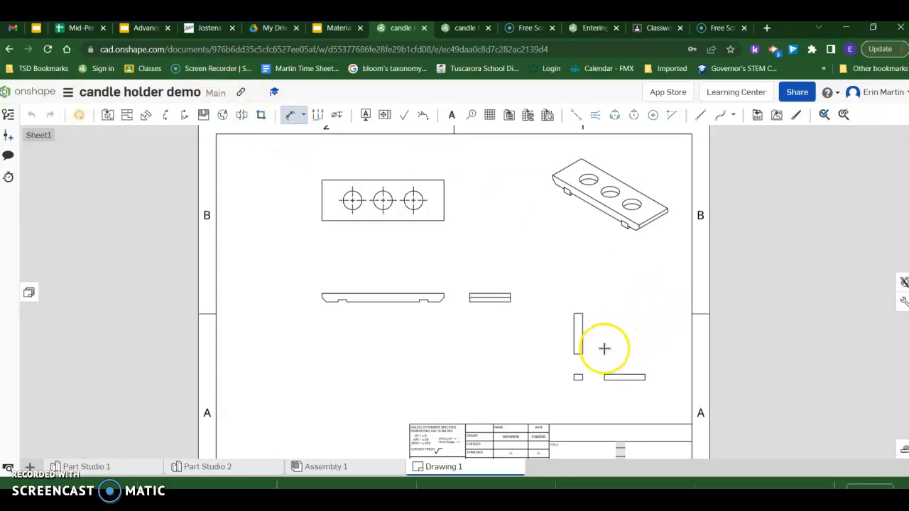
scroll(604, 349, up, 5)
scroll(605, 349, down, 5)
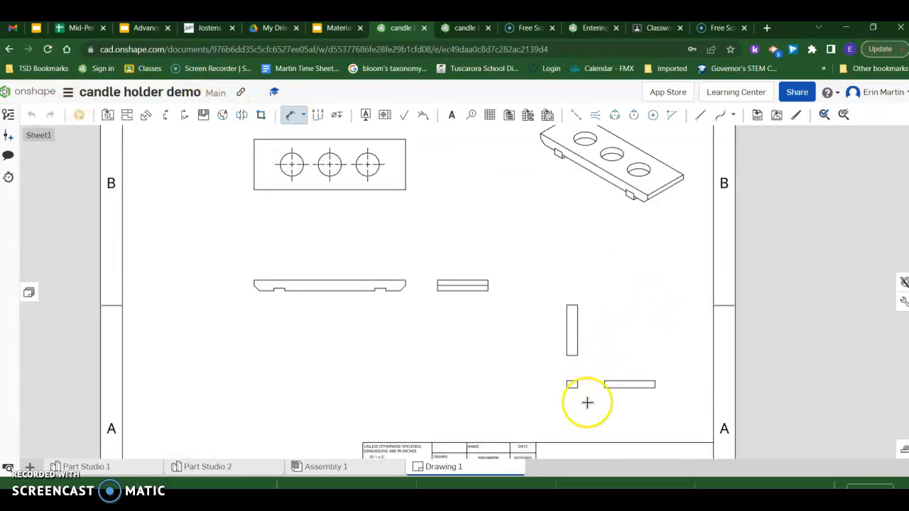
click(622, 380)
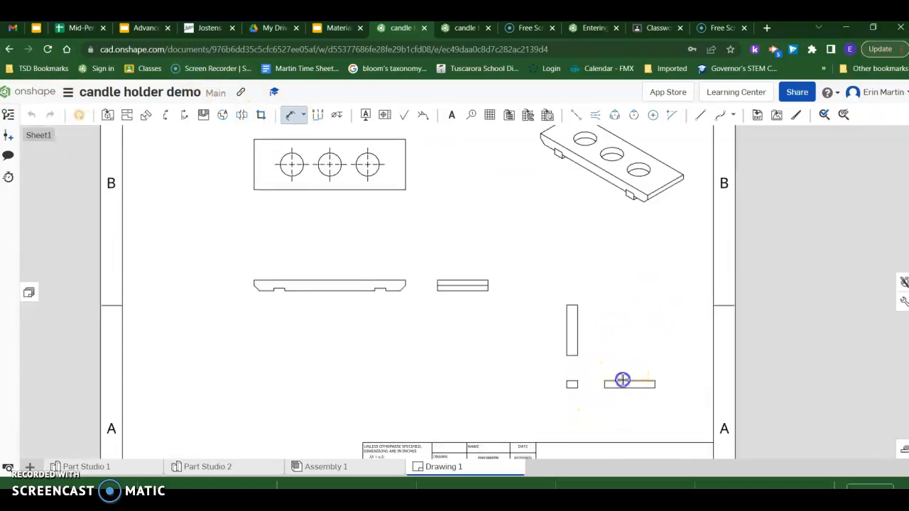
click(629, 364)
Dimension the bar's height beside its front view and its width above it
scroll(630, 363, up, 2)
click(510, 403)
click(453, 407)
click(520, 399)
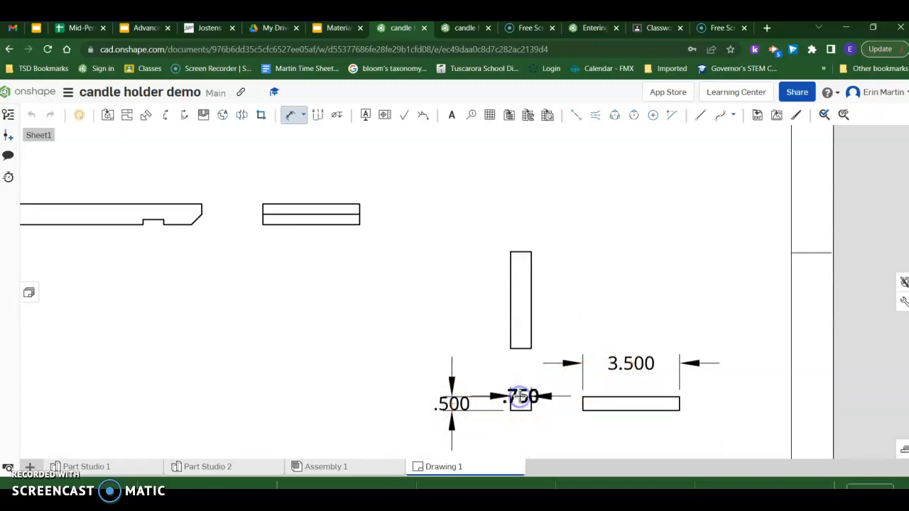
click(515, 364)
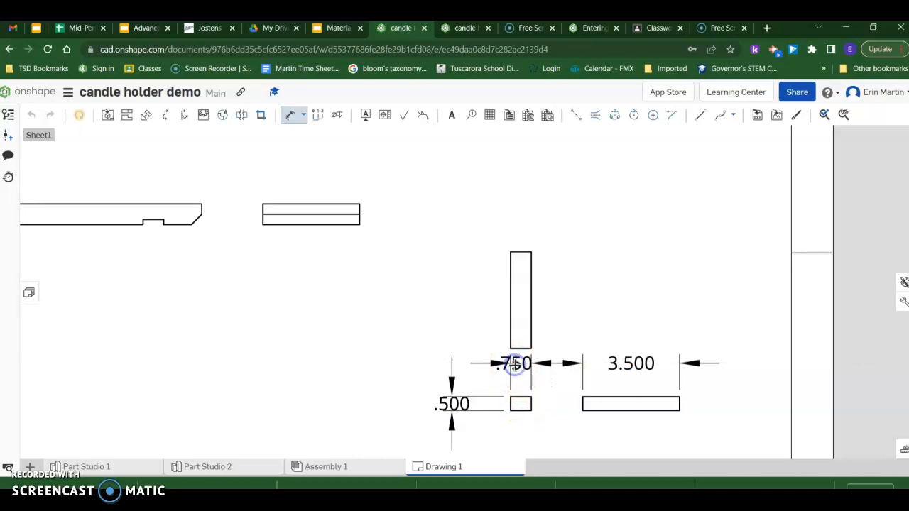
Set the drawing's primary units to Inches fractional
click(902, 304)
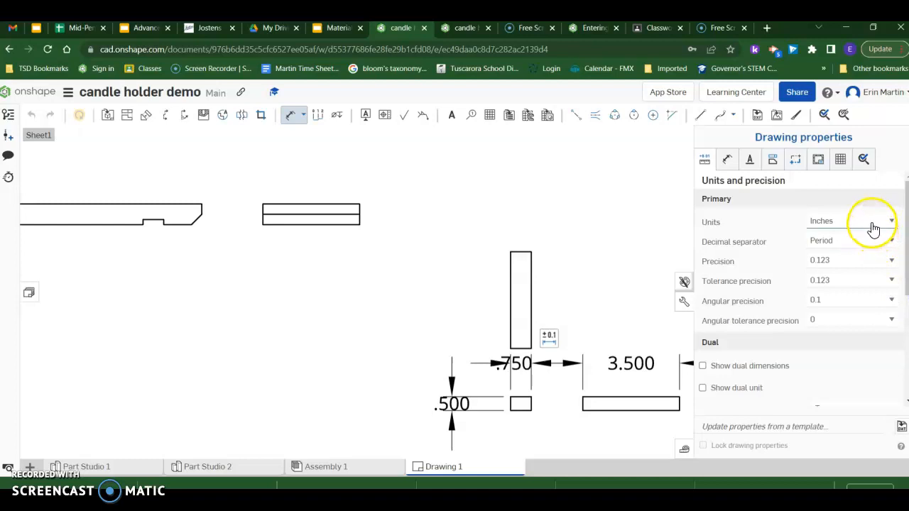
click(872, 222)
click(845, 248)
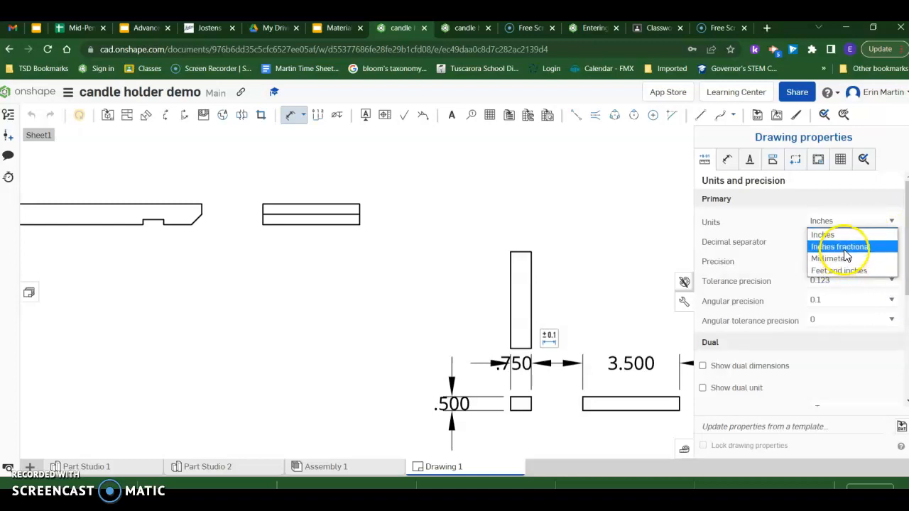
click(845, 250)
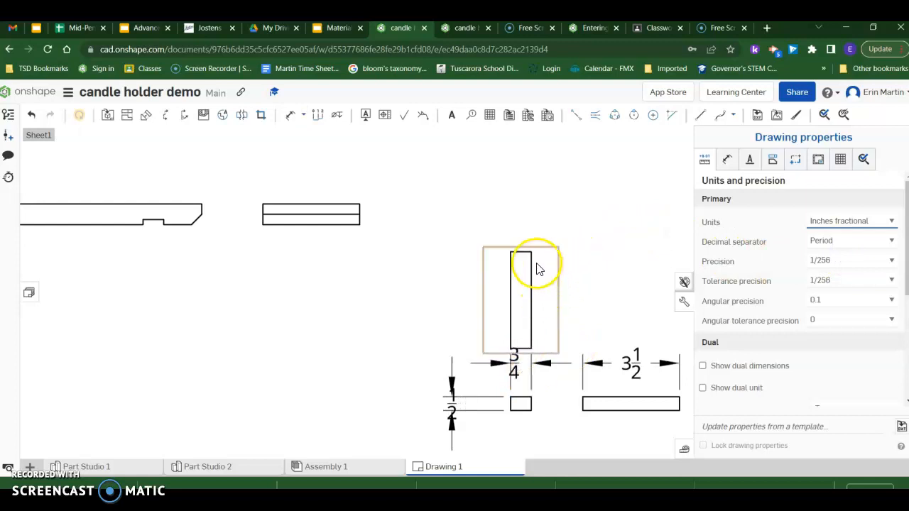
Shift the bar's top and front views slightly left and delete the top view
mouse_move(531, 247)
mouse_down()
mouse_move(525, 199)
mouse_move(493, 250)
mouse_move(524, 247)
mouse_up()
click(524, 244)
key(Delete)
click(270, 206)
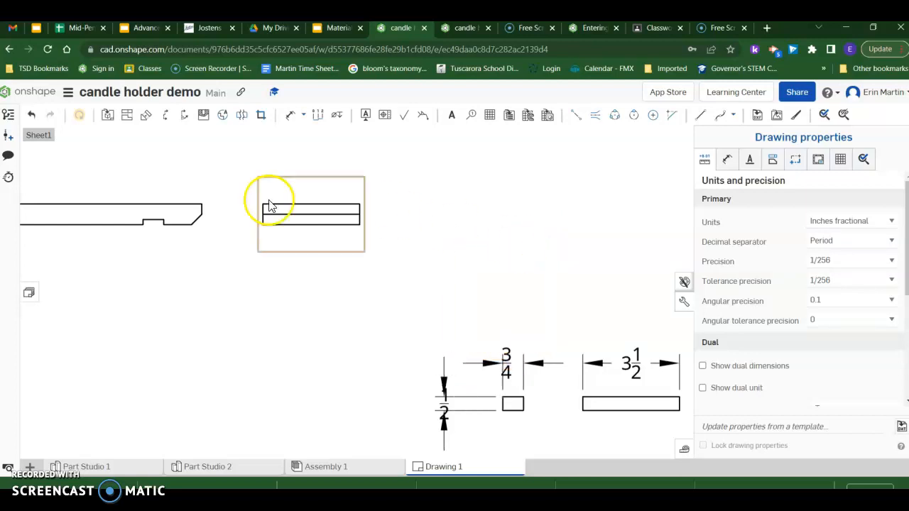
click(107, 114)
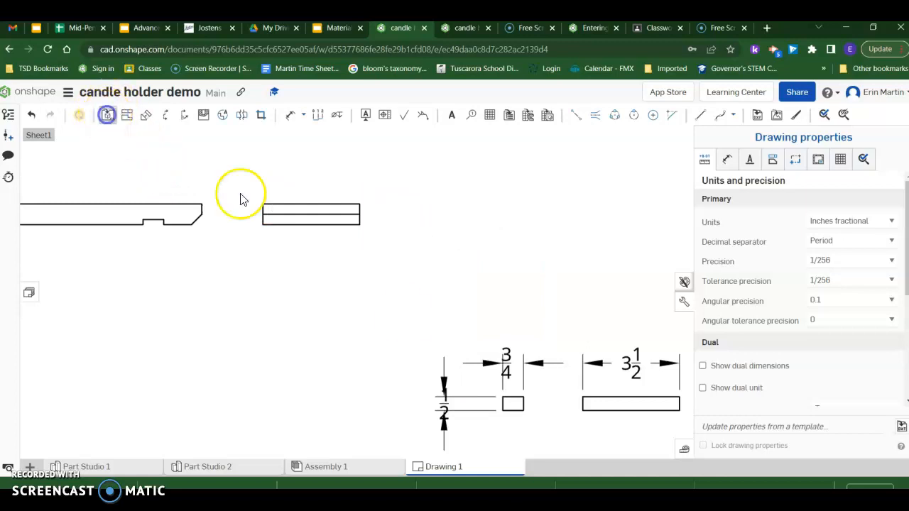
key(Escape)
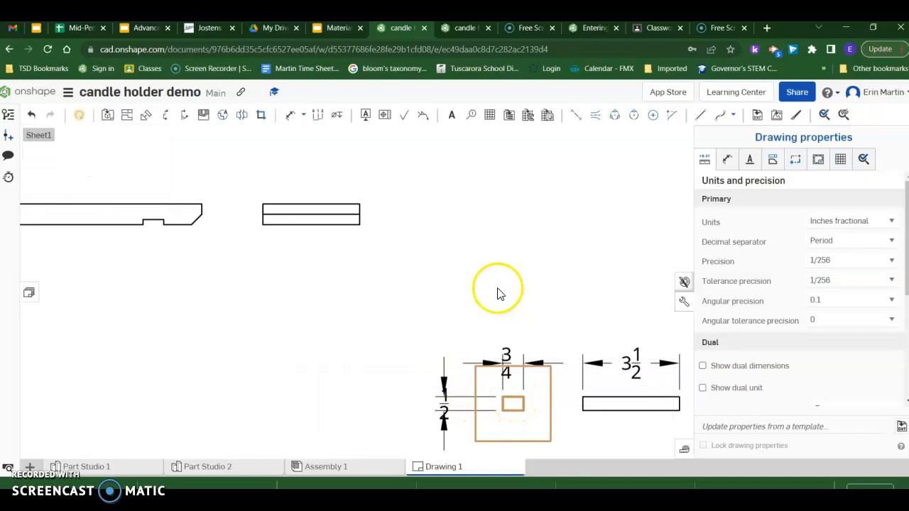
Project a new top view from the bar's front view, placing it clear above the width dimension
click(126, 118)
click(464, 398)
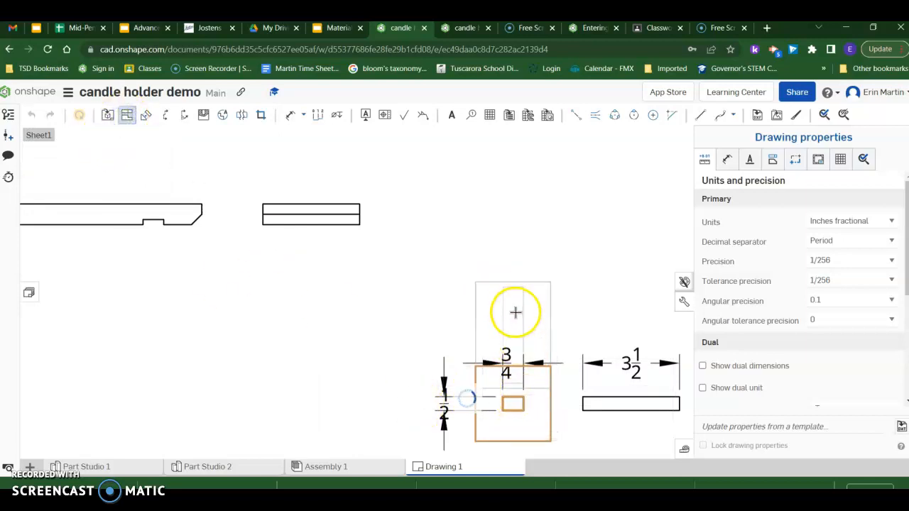
click(513, 254)
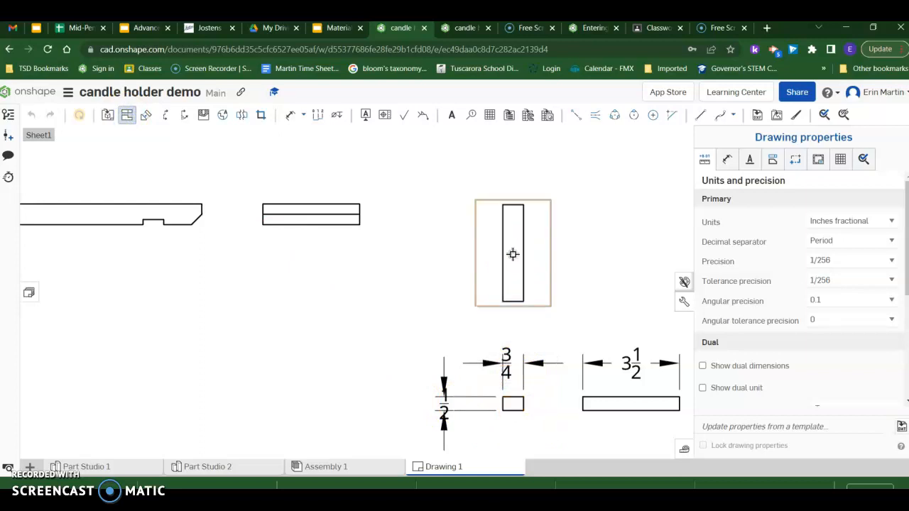
Close the drawing properties and add a diameter dimension to the rightmost hole in the base's top view
scroll(320, 253, down, 5)
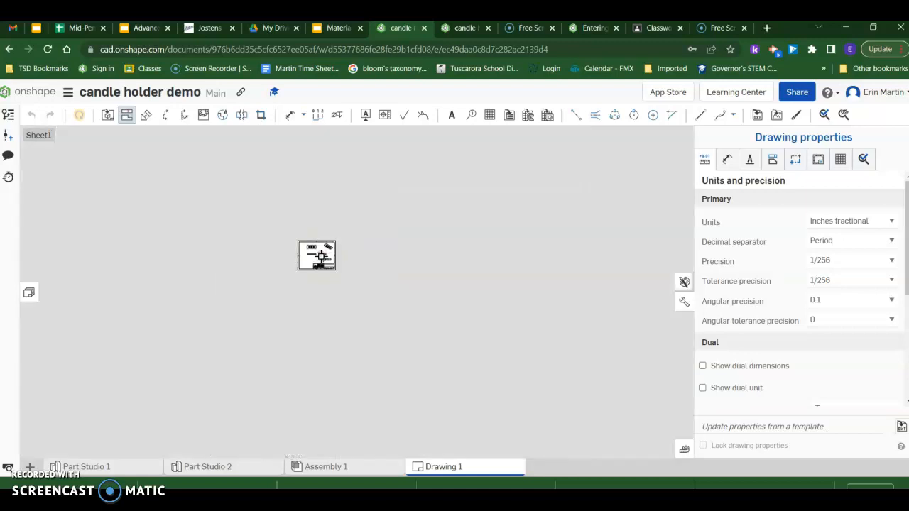
scroll(321, 257, up, 1)
scroll(268, 206, up, 3)
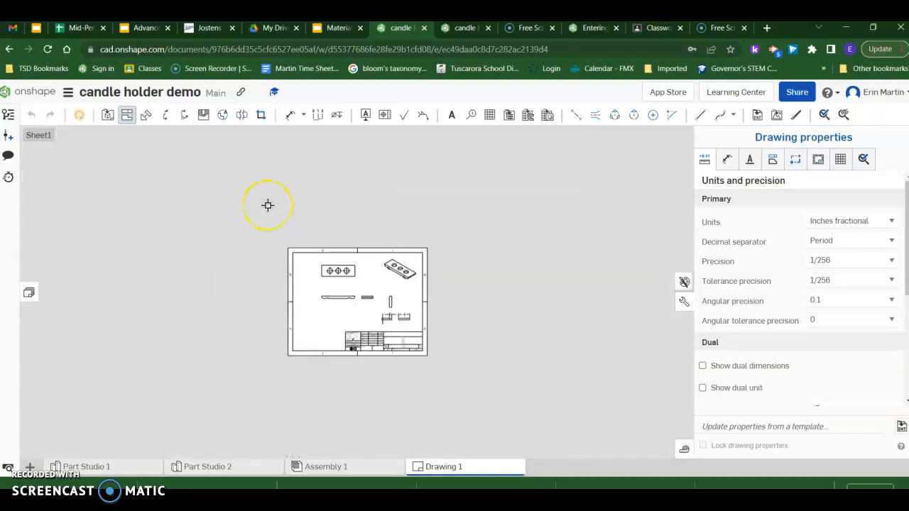
scroll(352, 268, up, 3)
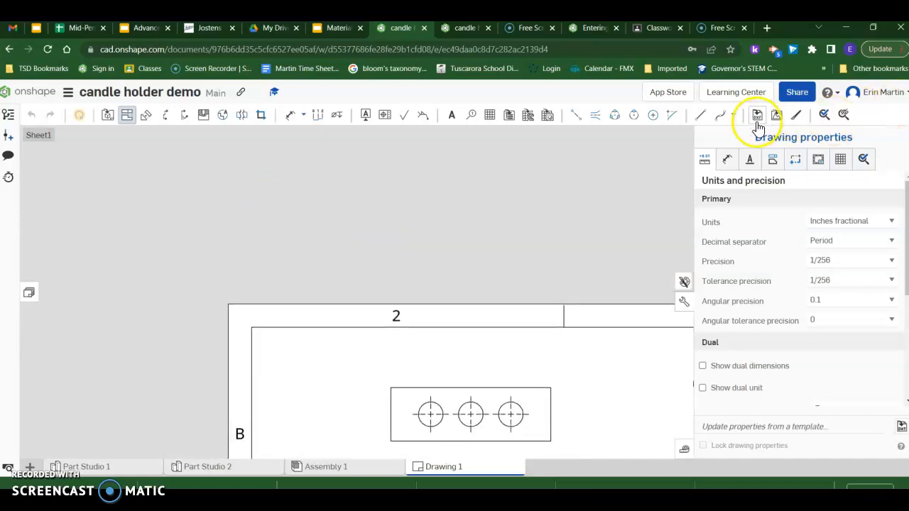
click(683, 303)
scroll(684, 304, down, 2)
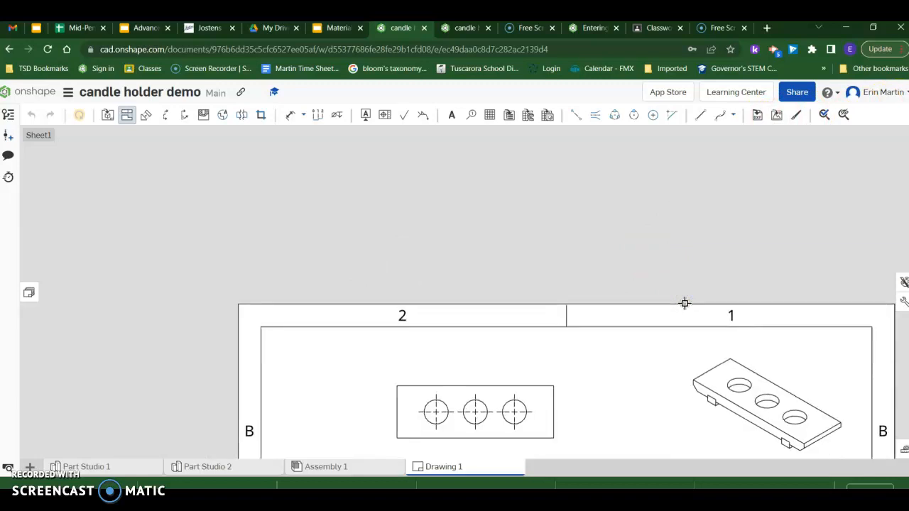
scroll(685, 304, down, 5)
scroll(685, 303, up, 5)
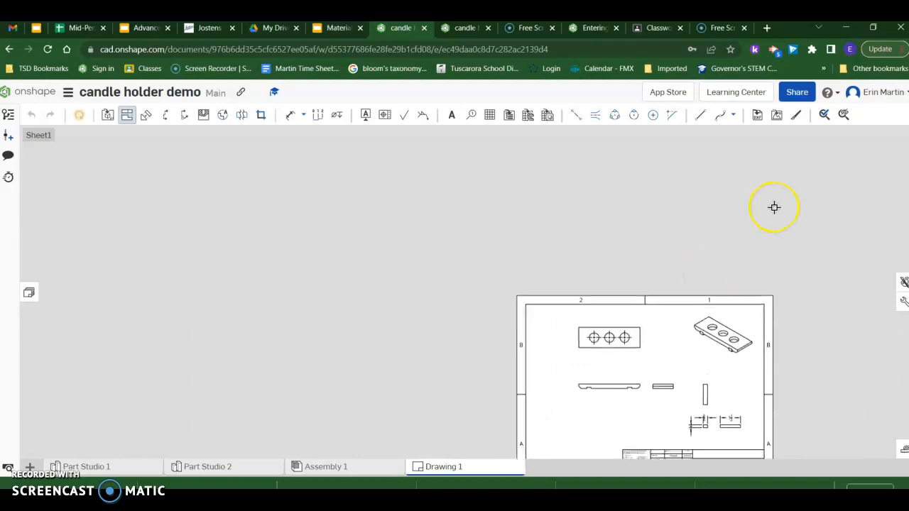
scroll(682, 355, up, 3)
scroll(682, 356, up, 4)
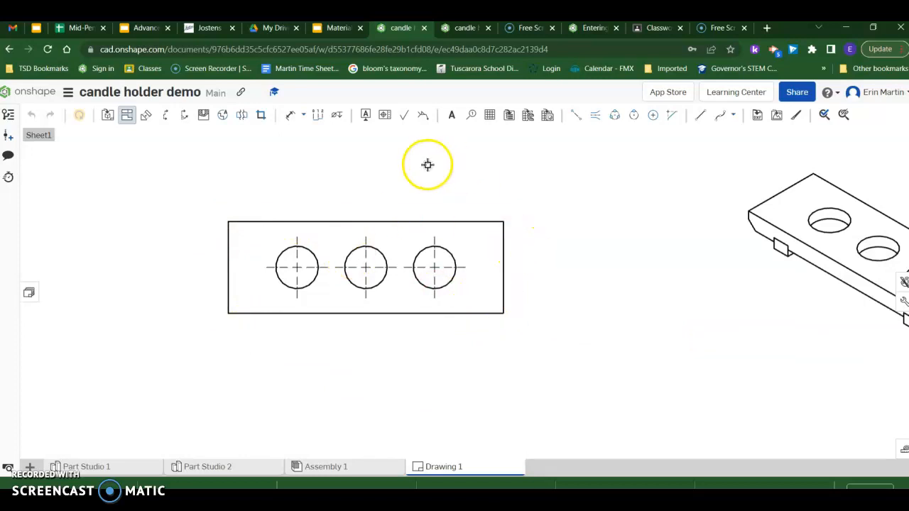
click(304, 117)
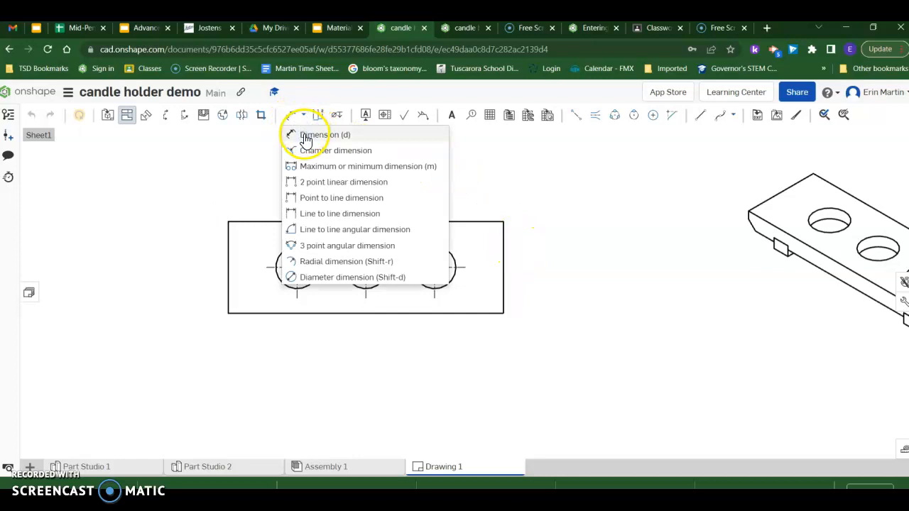
click(328, 277)
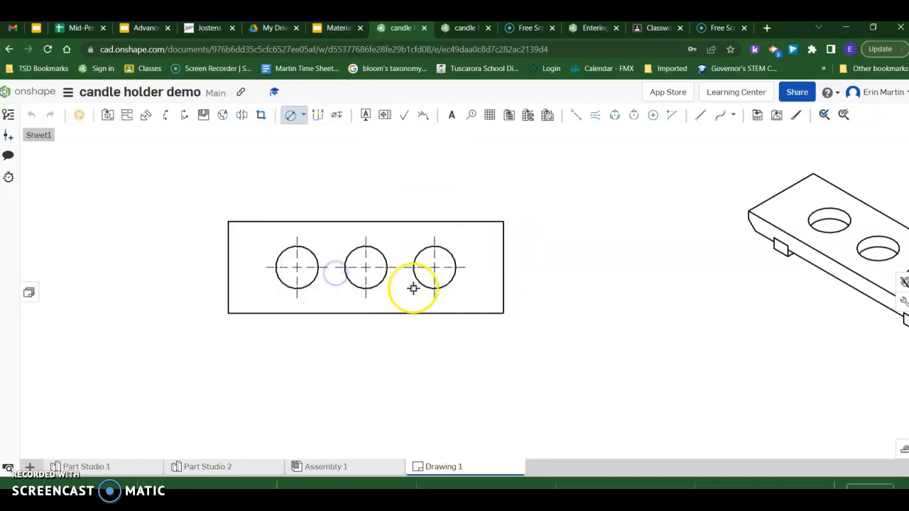
click(449, 284)
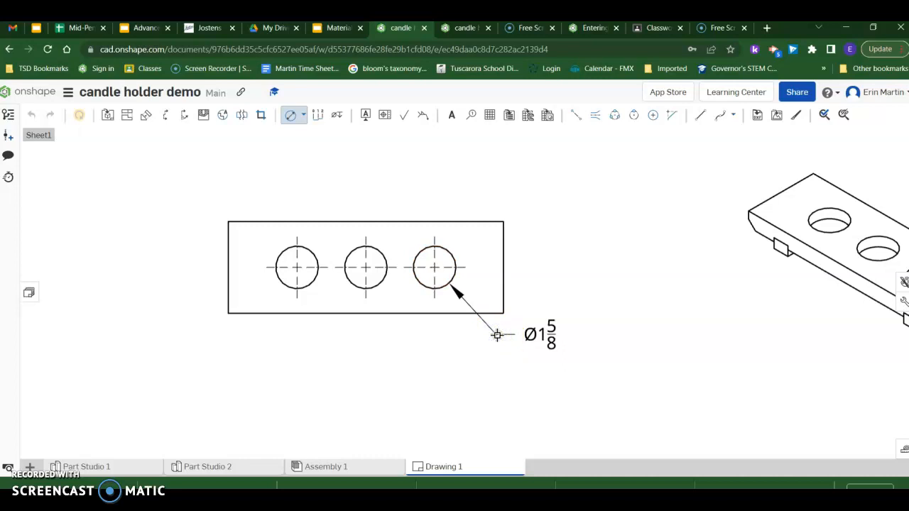
click(499, 335)
Add the prefix 3X to the hole diameter dimension in the base's top view
double_click(529, 336)
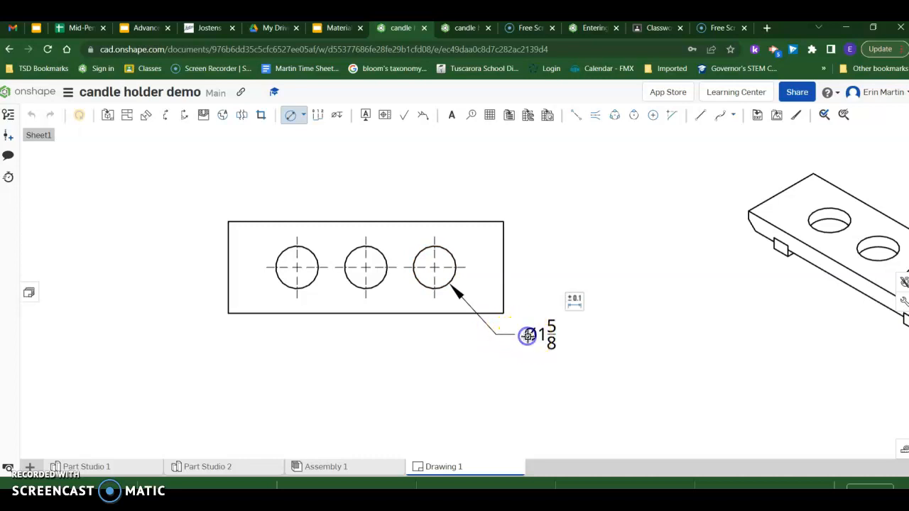
click(571, 332)
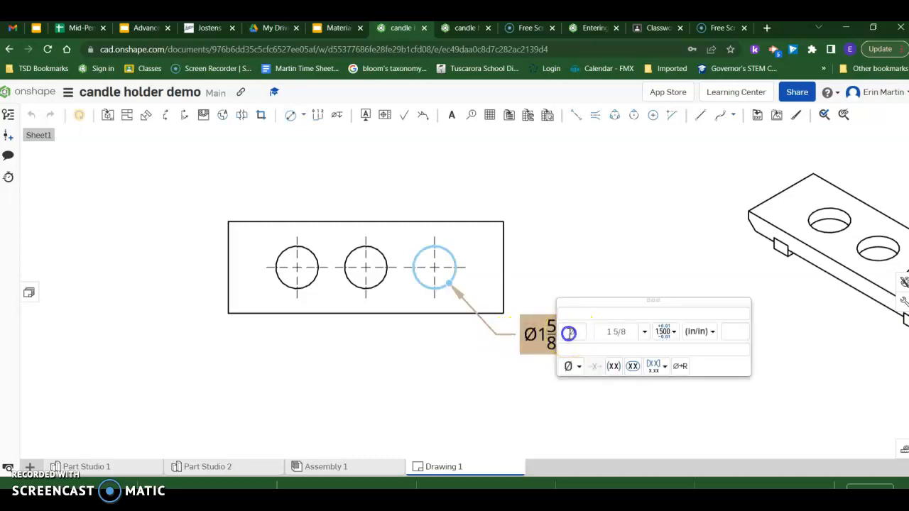
text(3X)
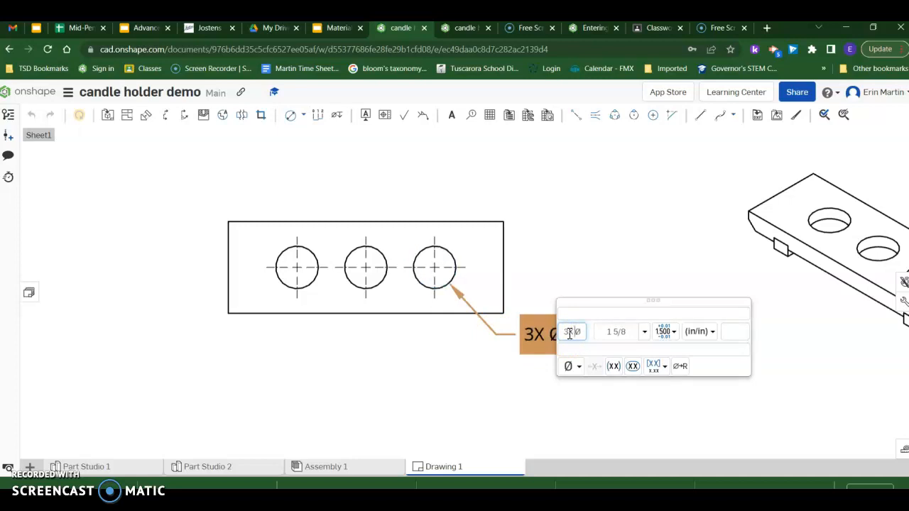
click(599, 279)
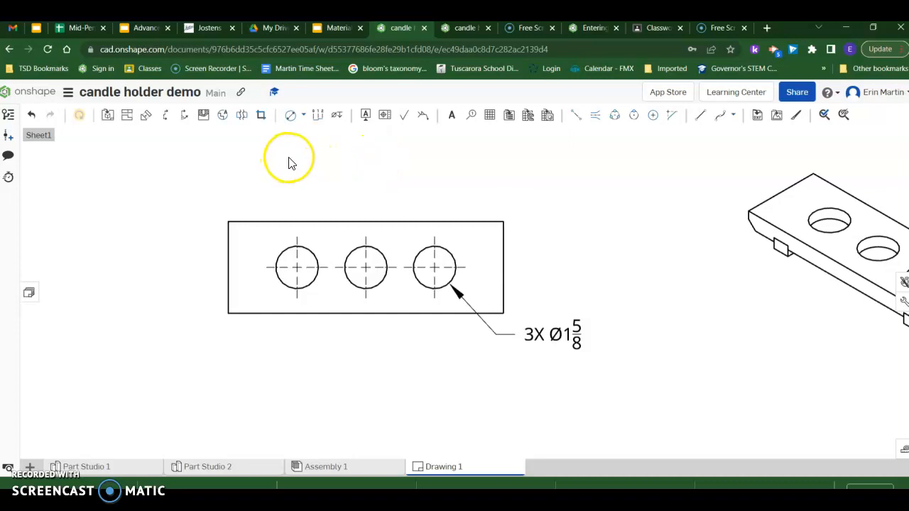
Dimension the vertical distance from the base's upper-left corner to the leftmost hole's centre, placing it left of the top view
click(293, 119)
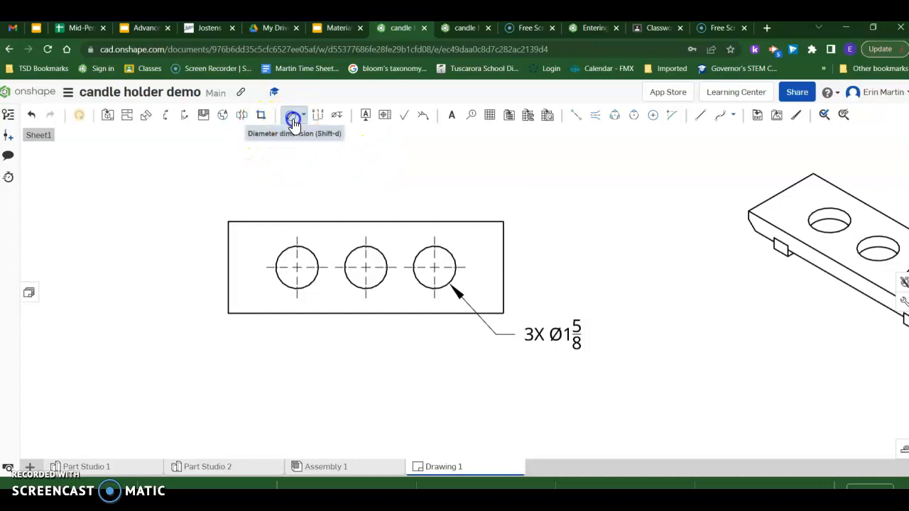
click(304, 117)
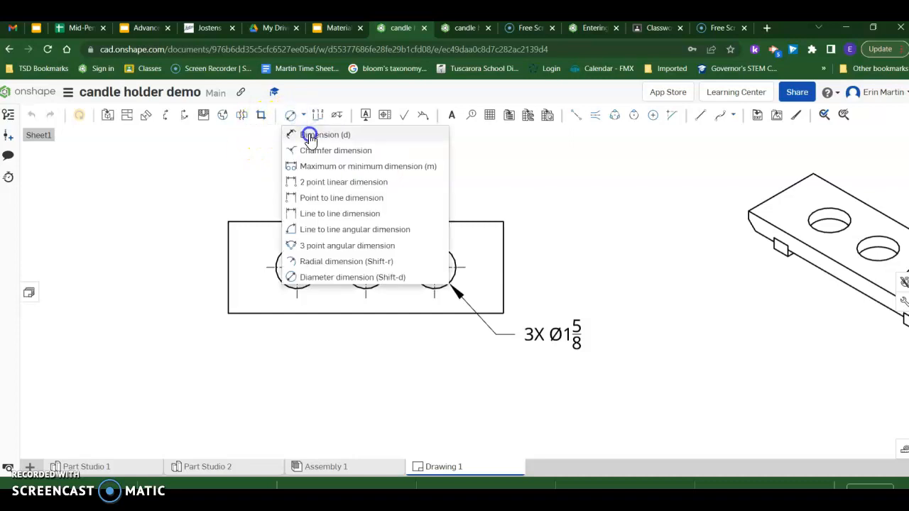
click(307, 135)
click(228, 222)
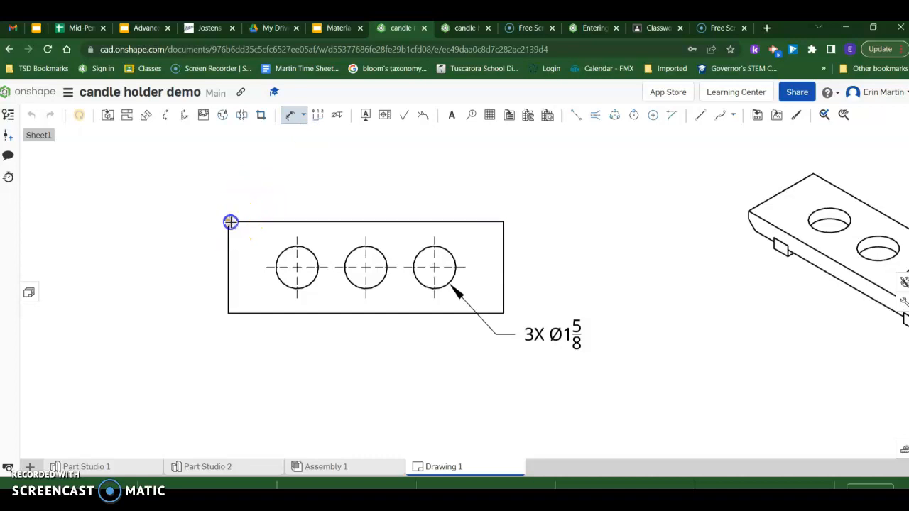
click(264, 267)
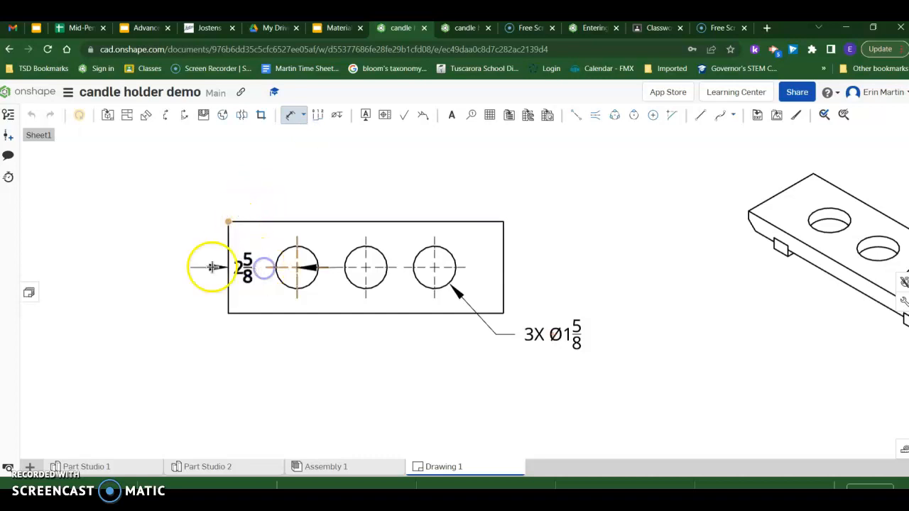
click(168, 247)
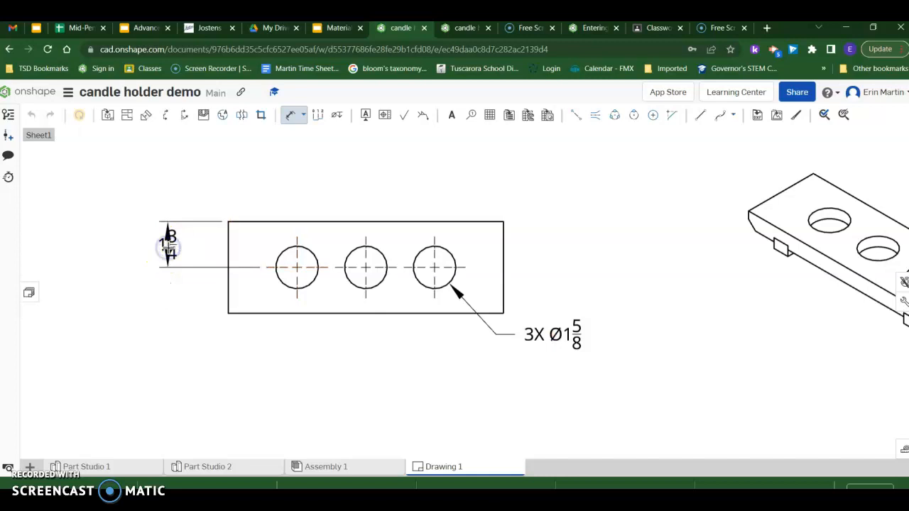
Dimension the horizontal distance from the base's upper-left corner to the leftmost hole's centre, placing it above the top view
click(228, 222)
click(297, 267)
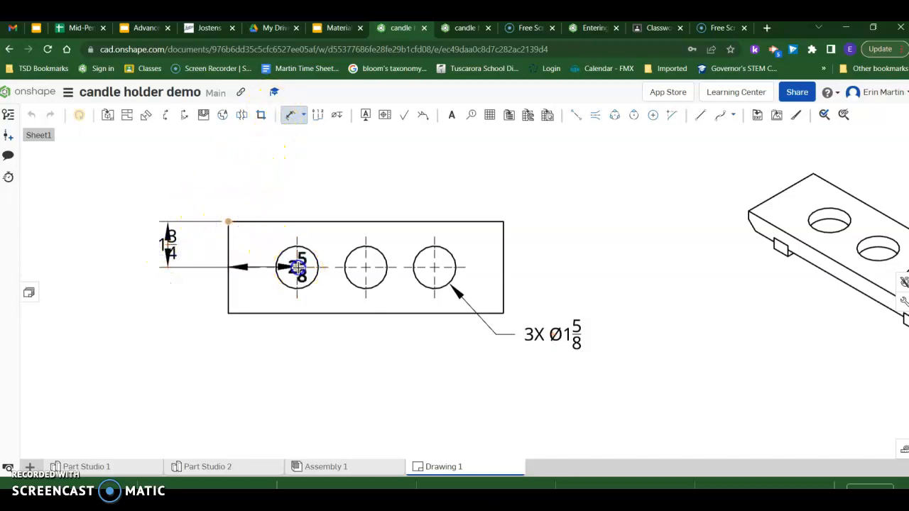
click(266, 198)
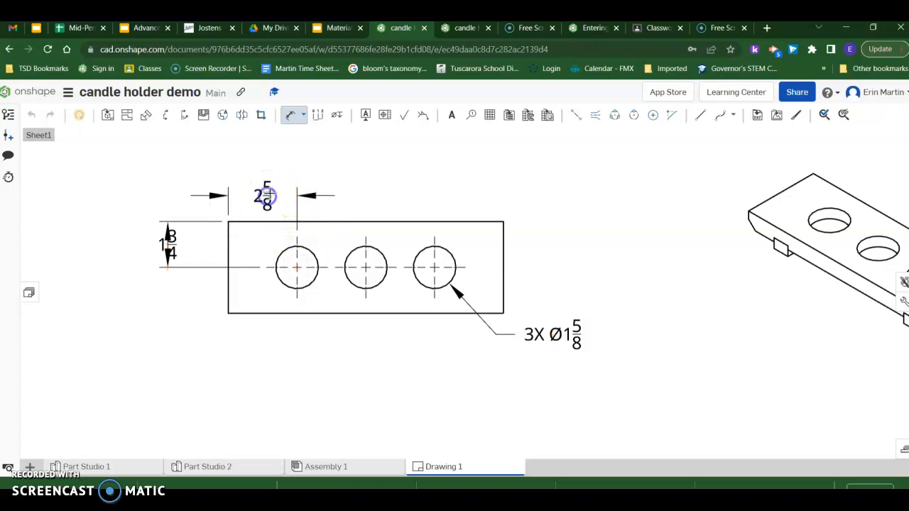
Dimension the horizontal distance from the base's upper-left corner to the middle hole's centre, placing it above the first hole's dimension
click(295, 118)
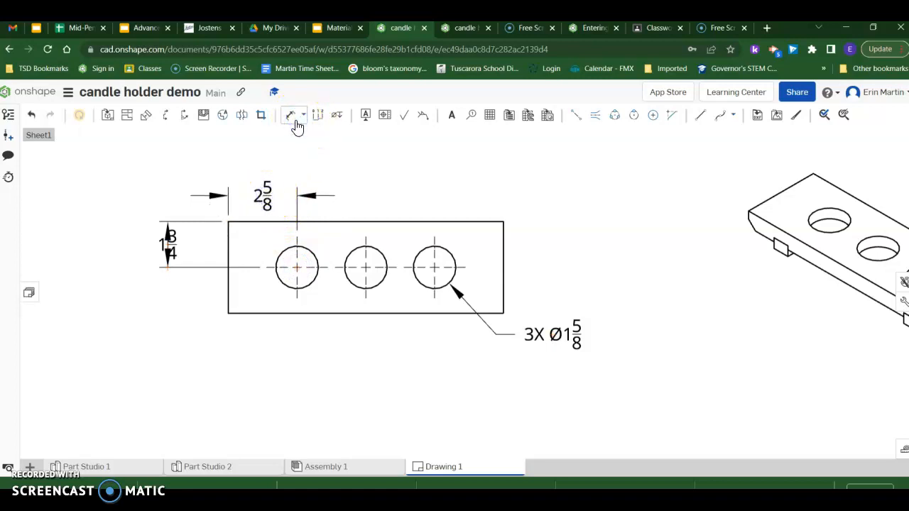
click(228, 222)
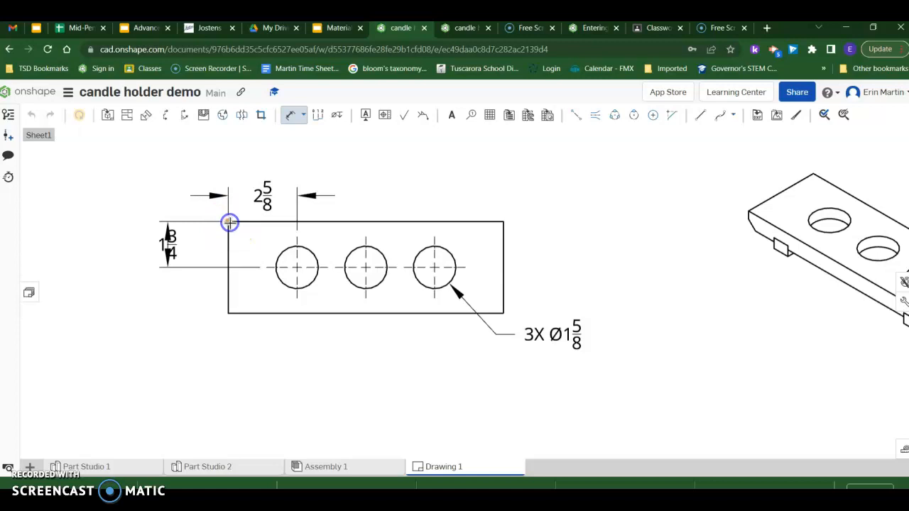
click(360, 267)
click(327, 146)
click(338, 149)
Dimension the rightmost hole's centre to the base's right edge, placing it above the top view in line with the first hole's dimension
click(435, 267)
click(503, 270)
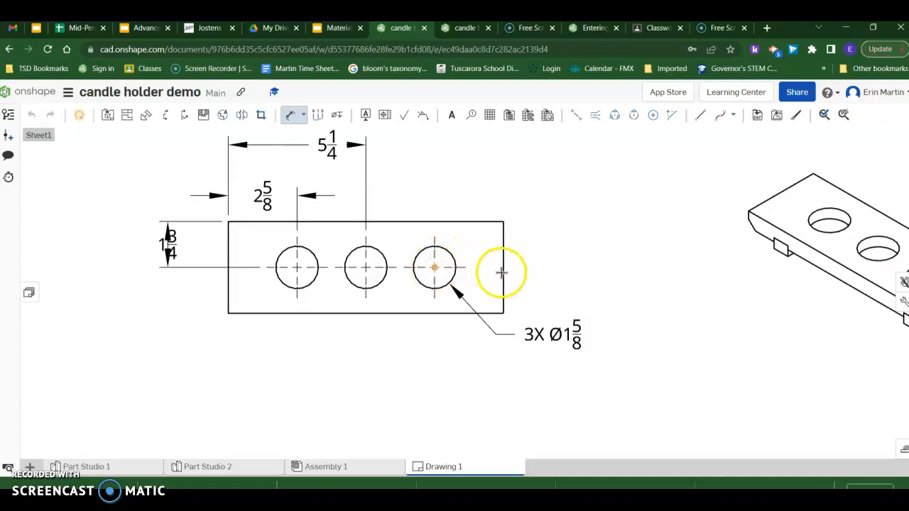
click(426, 199)
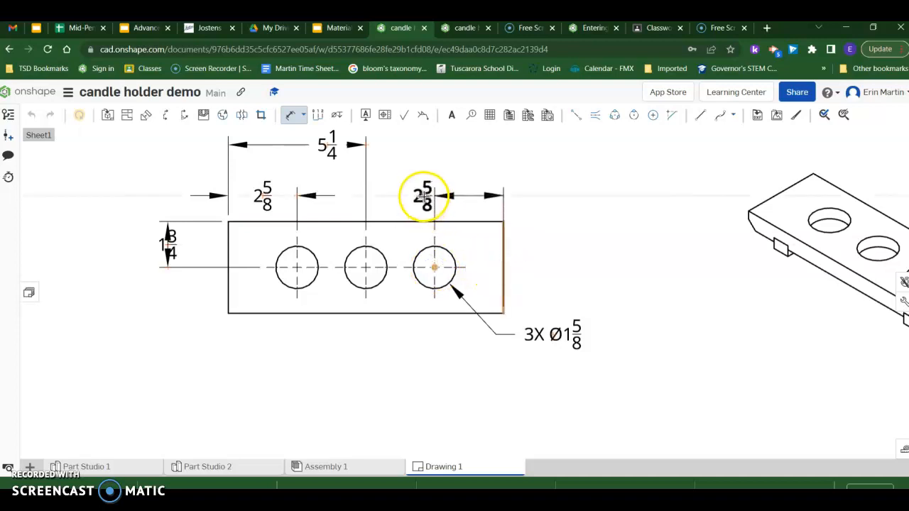
click(465, 199)
click(367, 206)
click(366, 264)
click(434, 267)
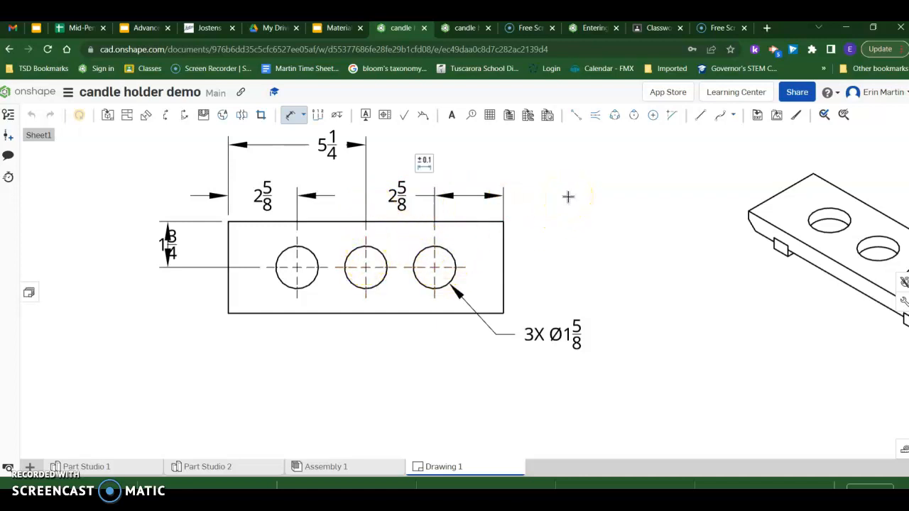
Dimension the base's overall length above its front view
scroll(568, 197, down, 3)
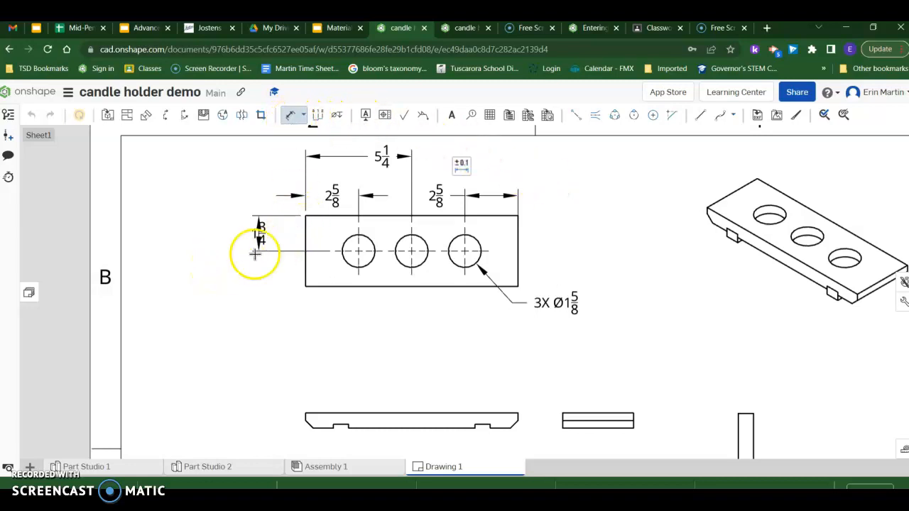
click(314, 412)
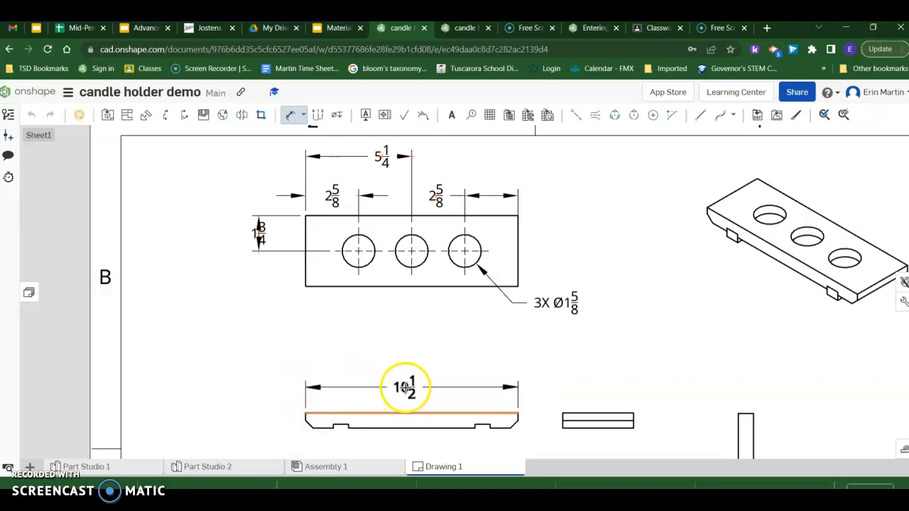
click(405, 387)
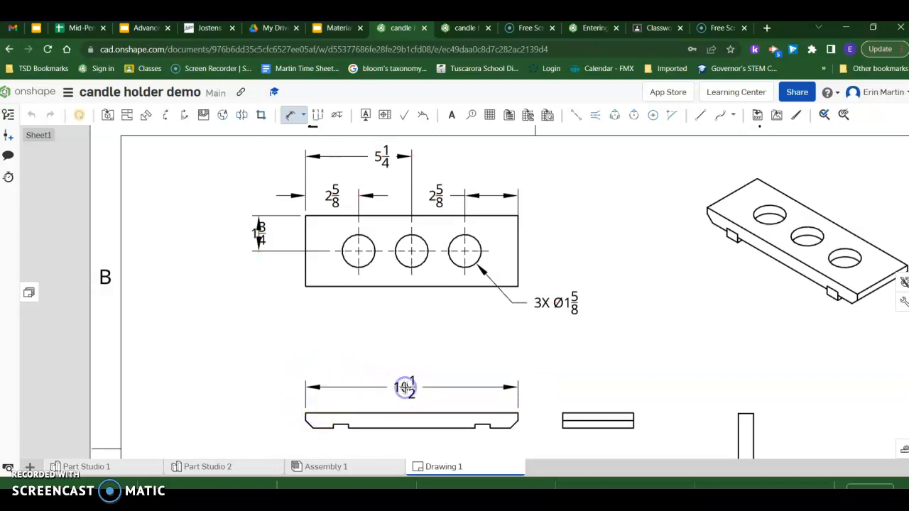
Dimension the base's width above its side view and its thickness to the right of that view
click(582, 412)
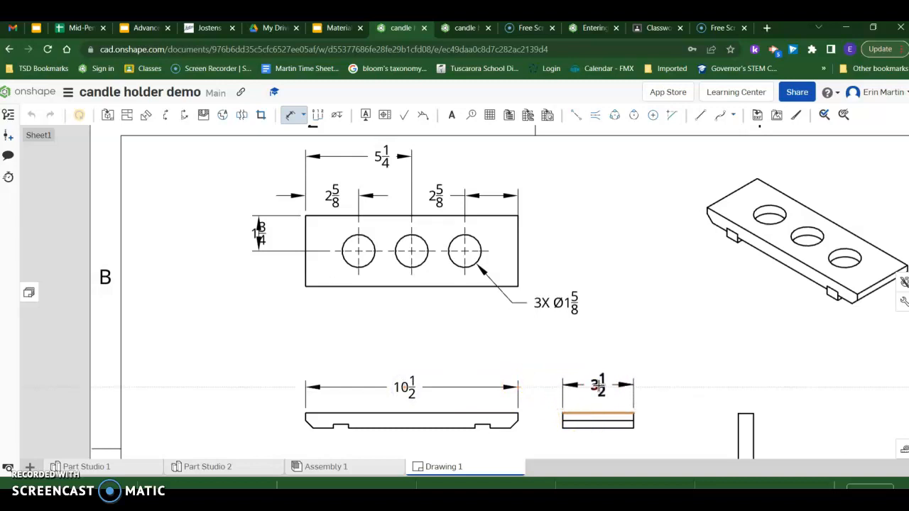
click(598, 385)
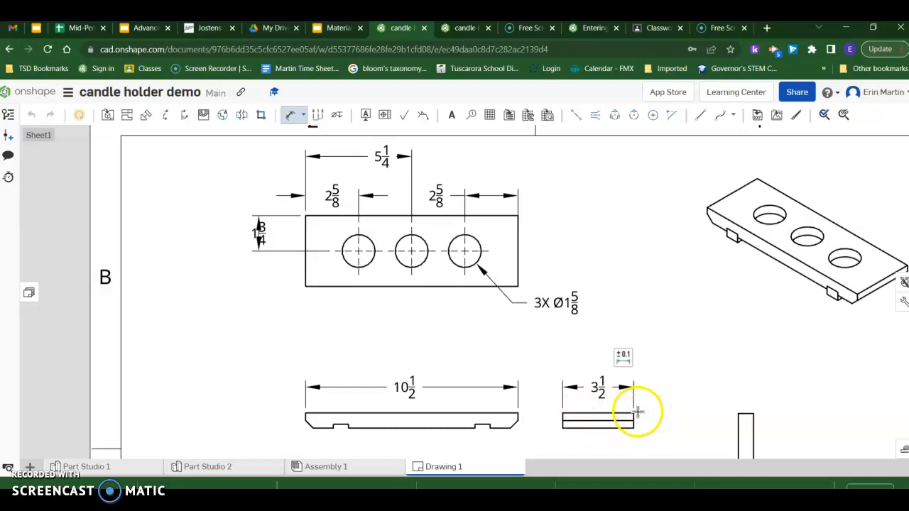
click(635, 426)
click(666, 424)
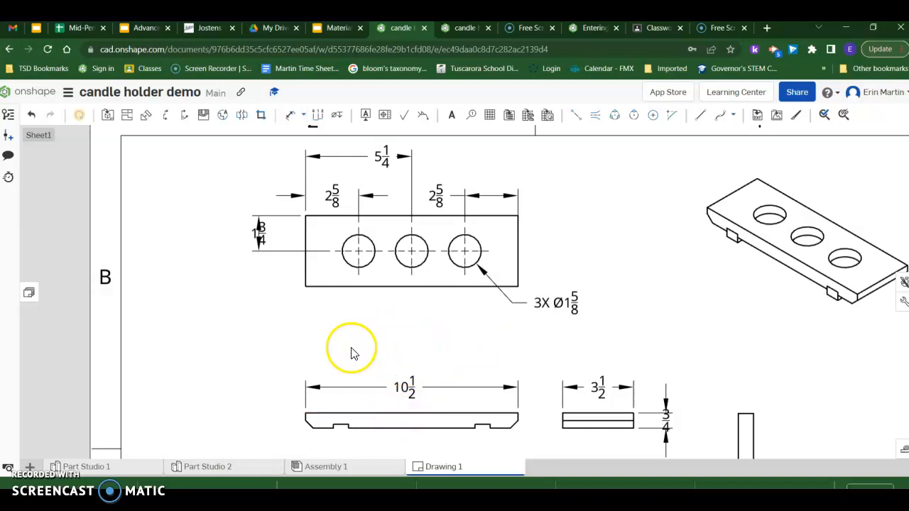
Show hidden lines in the base's front and side views
click(380, 429)
right_click(380, 430)
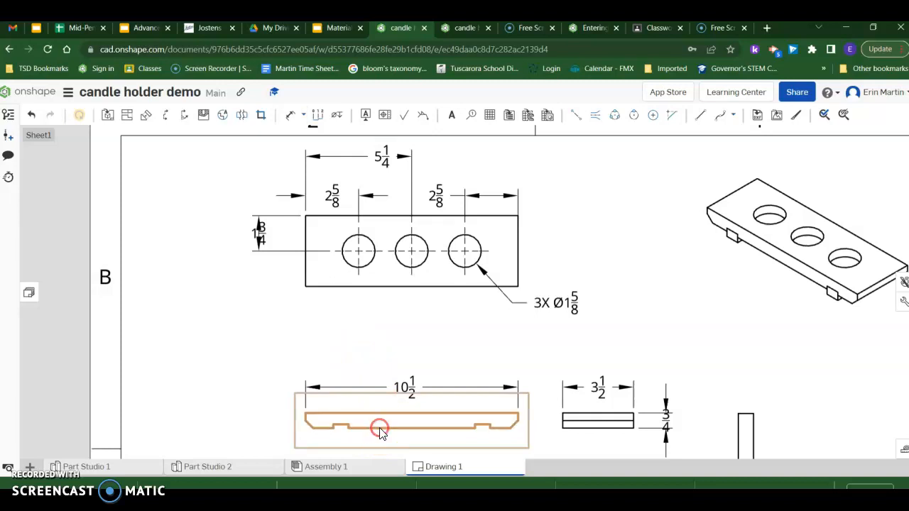
mouse_move(449, 313)
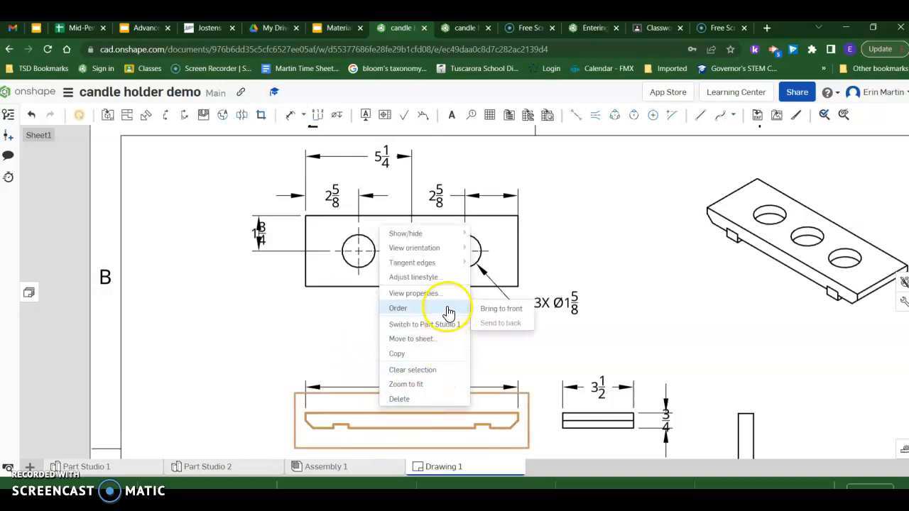
click(488, 234)
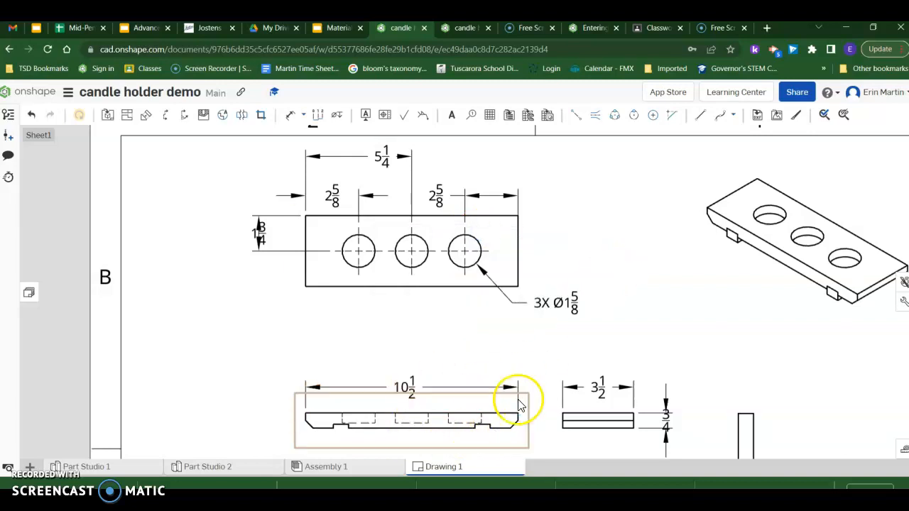
right_click(570, 418)
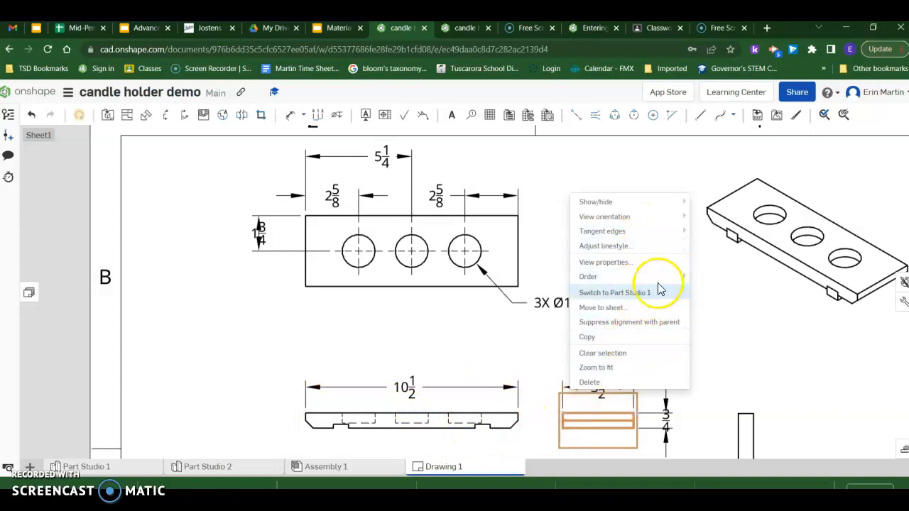
mouse_move(657, 208)
click(703, 203)
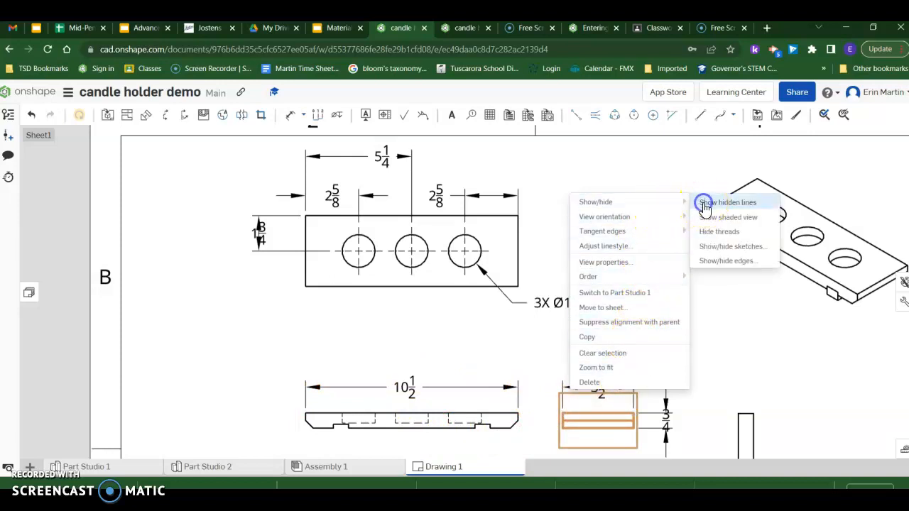
Show hidden lines in the base's top view
click(518, 253)
right_click(515, 255)
mouse_move(529, 242)
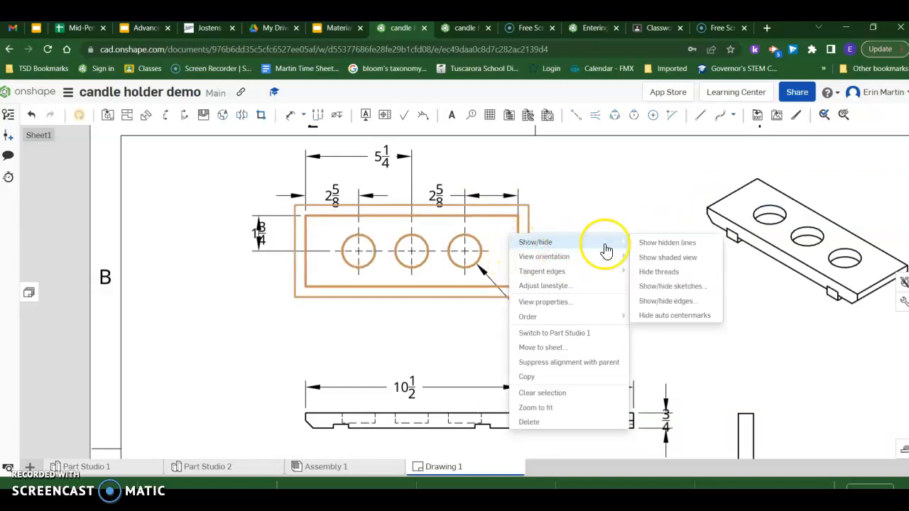
click(638, 243)
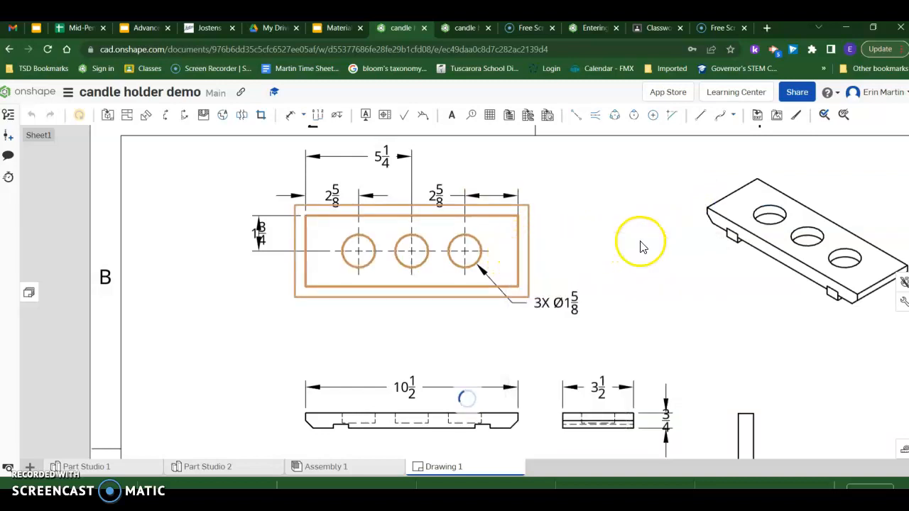
click(599, 217)
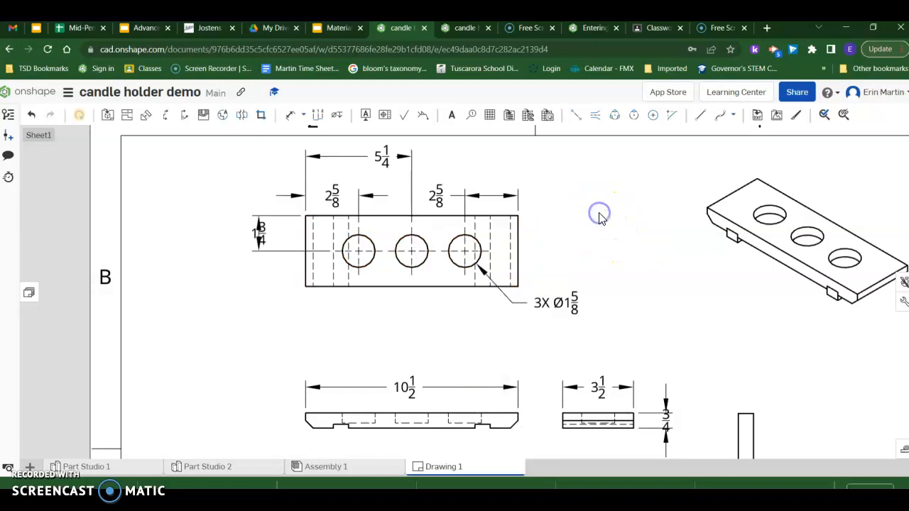
Add a 1/2" note with the depth symbol beside the 3X hole callout on the base's top view, fitted on one line
double_click(575, 299)
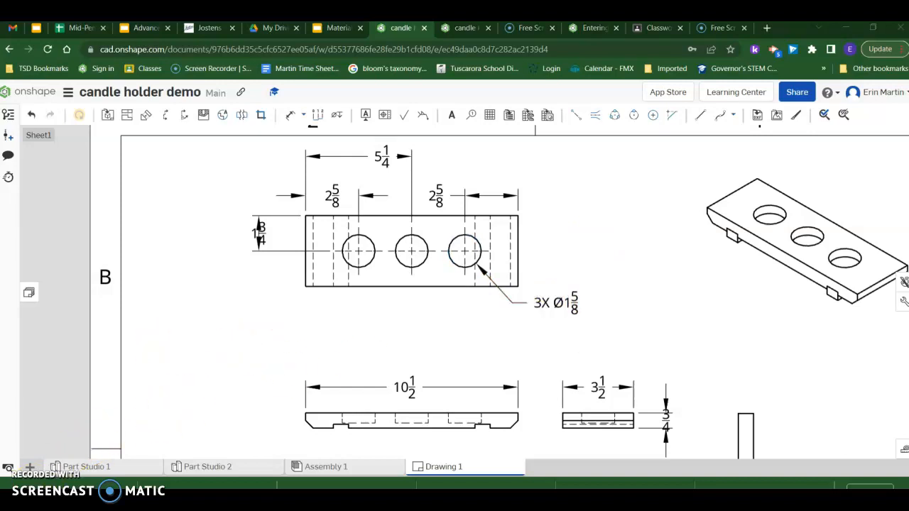
click(452, 117)
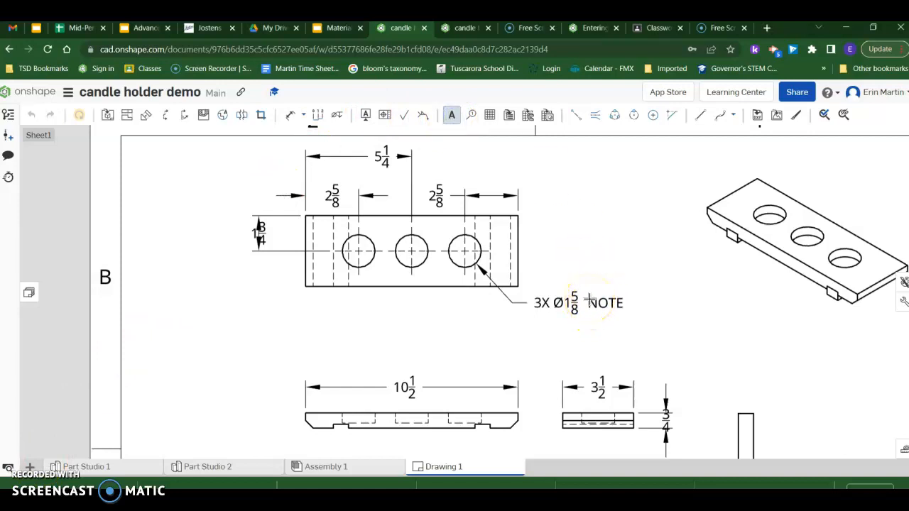
click(589, 302)
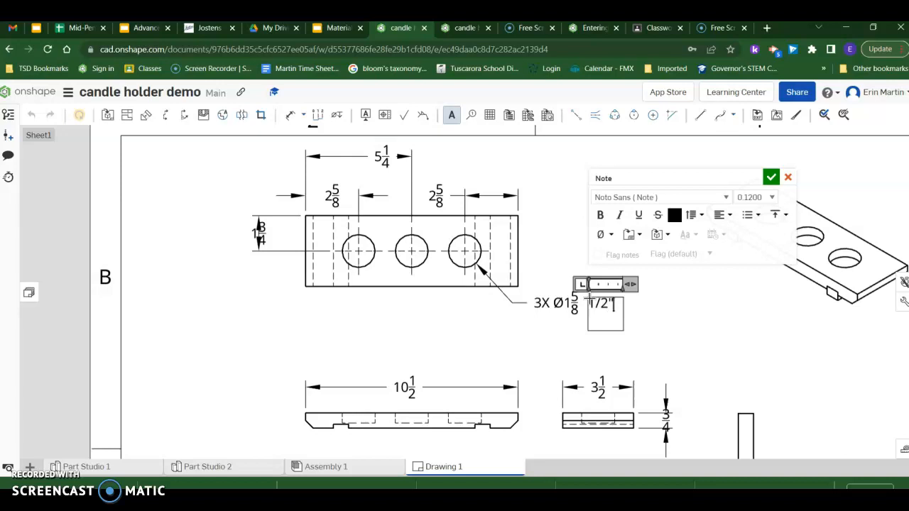
click(611, 235)
click(606, 308)
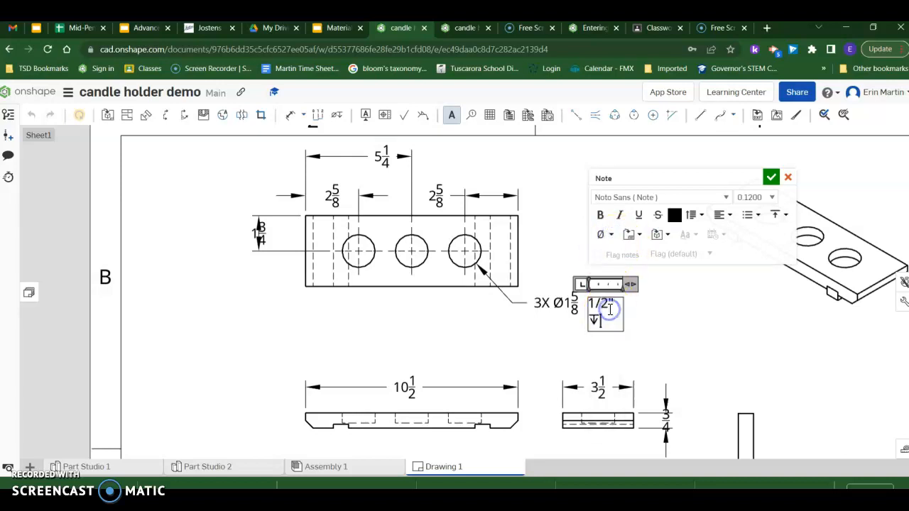
click(630, 286)
drag(630, 284, 654, 284)
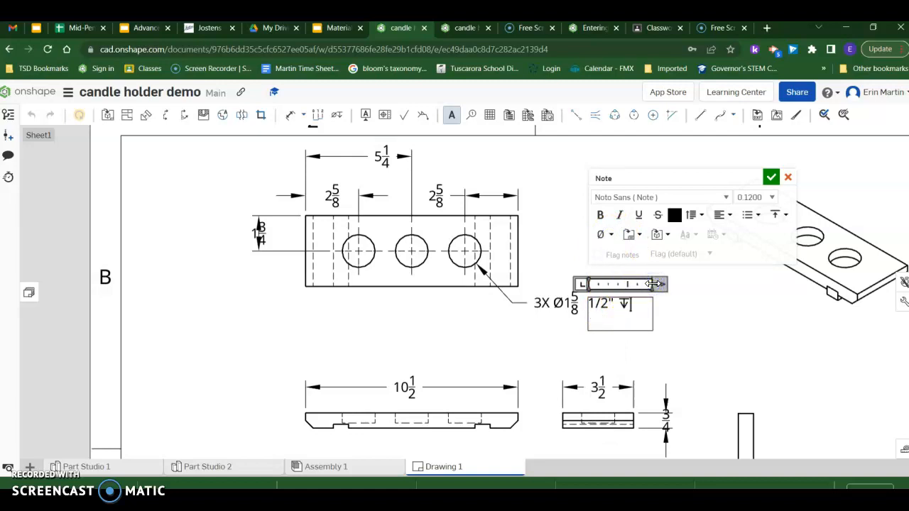
click(771, 177)
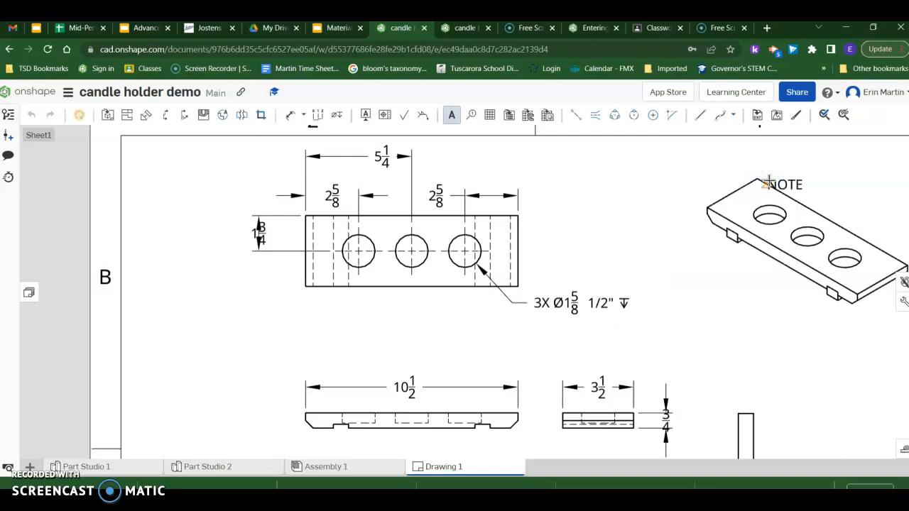
key(Escape)
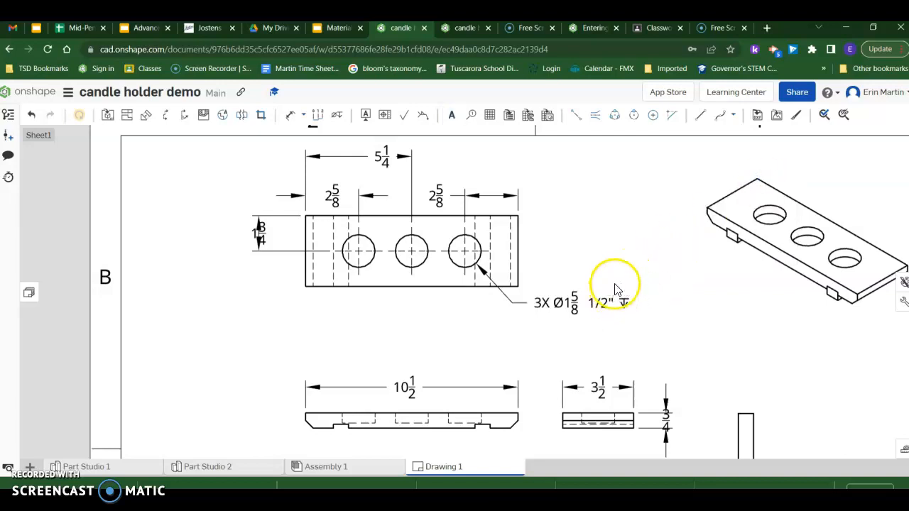
click(616, 289)
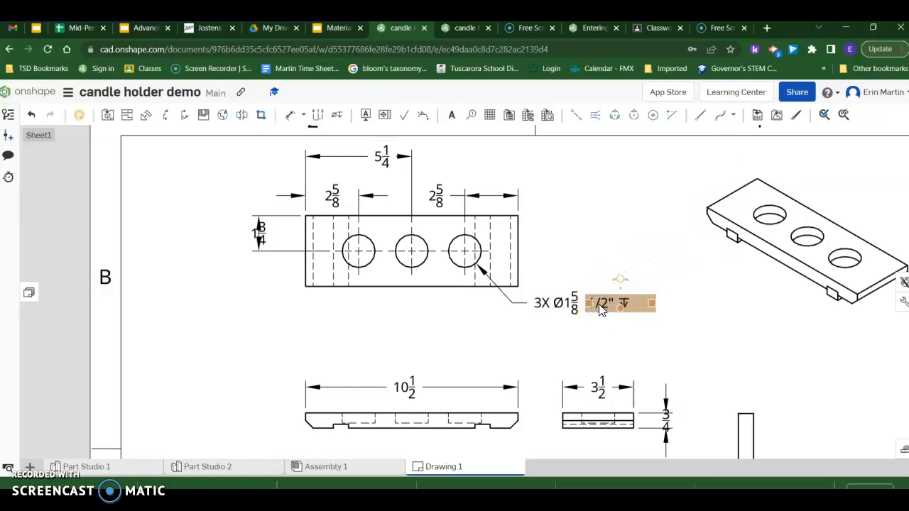
click(594, 335)
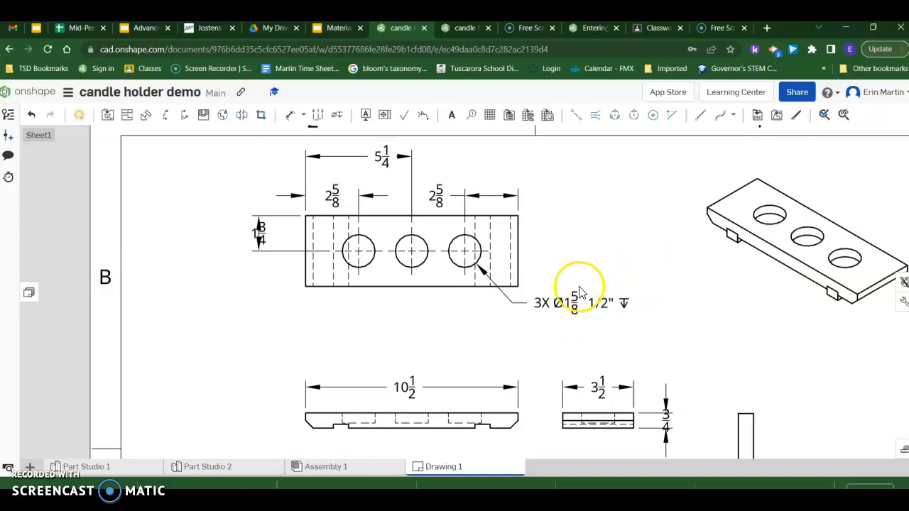
Dimension the distance from the base's right end to the near edge of the right notch, placed below the front view
scroll(479, 454, up, 5)
right_click(478, 456)
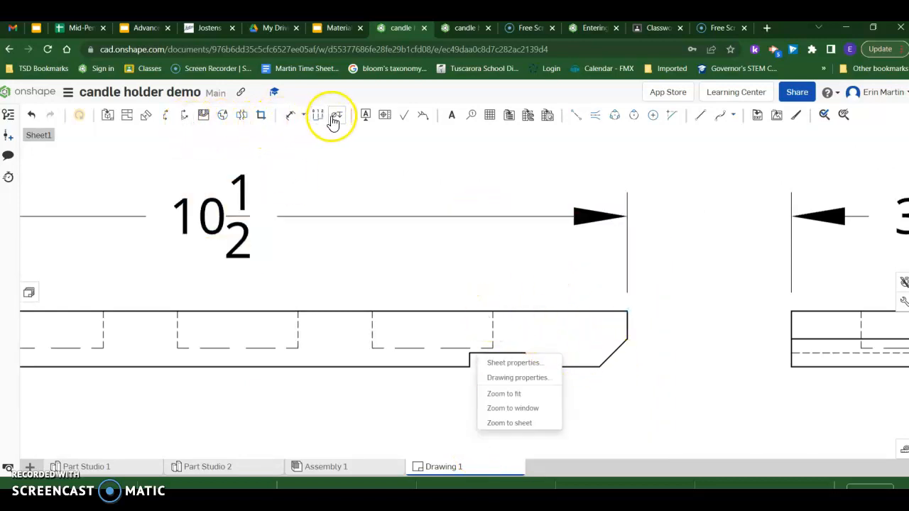
click(293, 115)
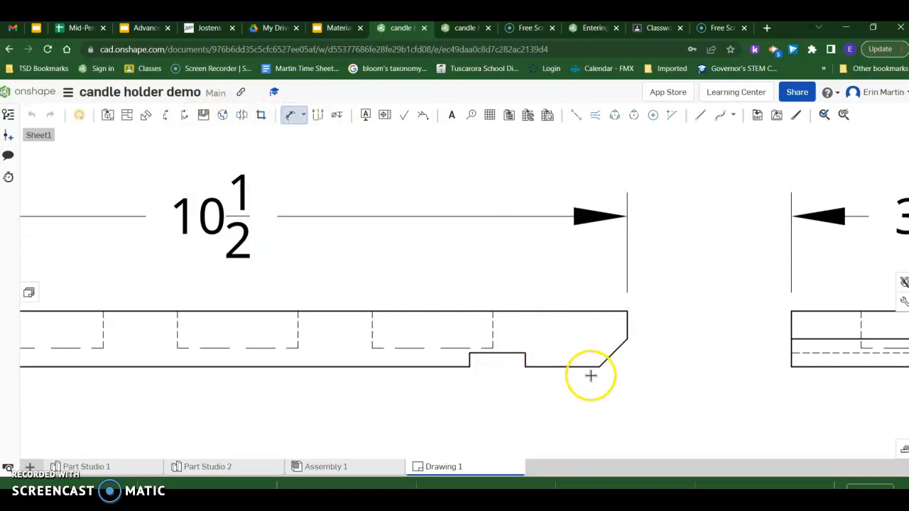
click(628, 311)
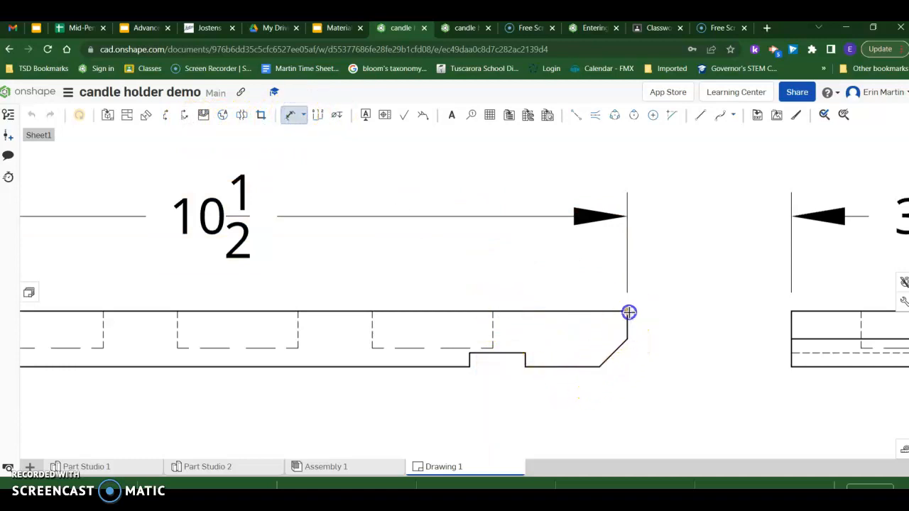
click(524, 369)
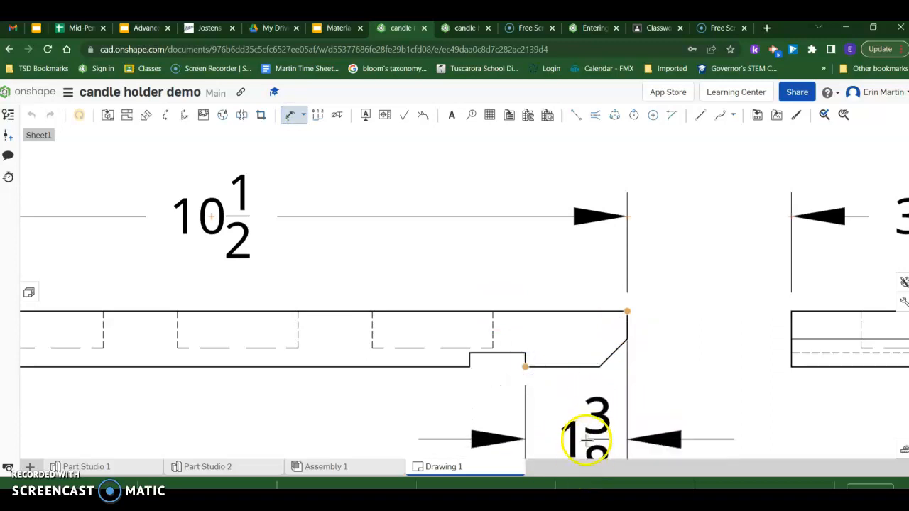
click(584, 433)
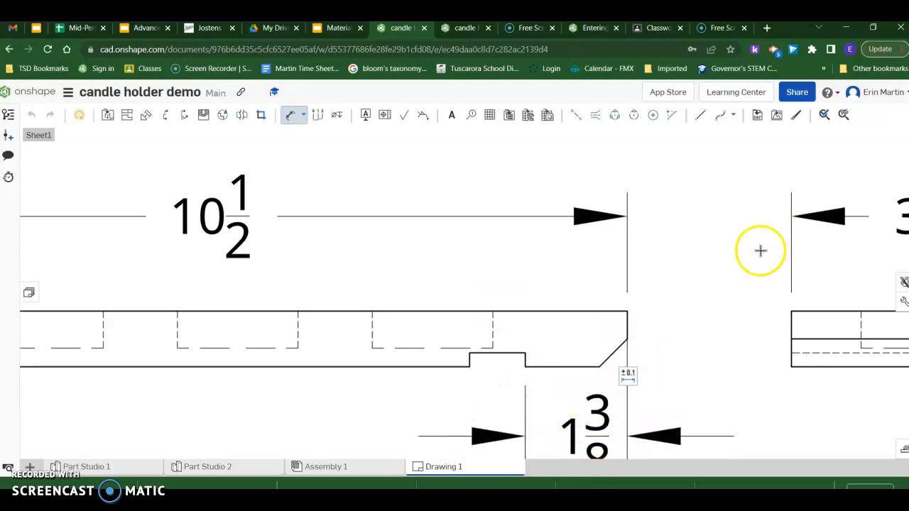
Dimension from the base's right end to the far edge of the right notch, placed below the near-edge notch dimension
scroll(759, 249, down, 1)
scroll(761, 250, down, 3)
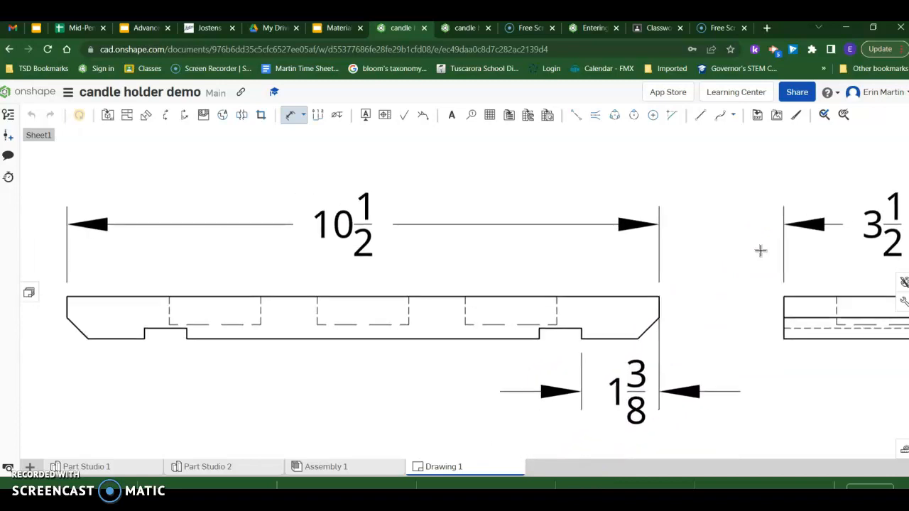
click(290, 116)
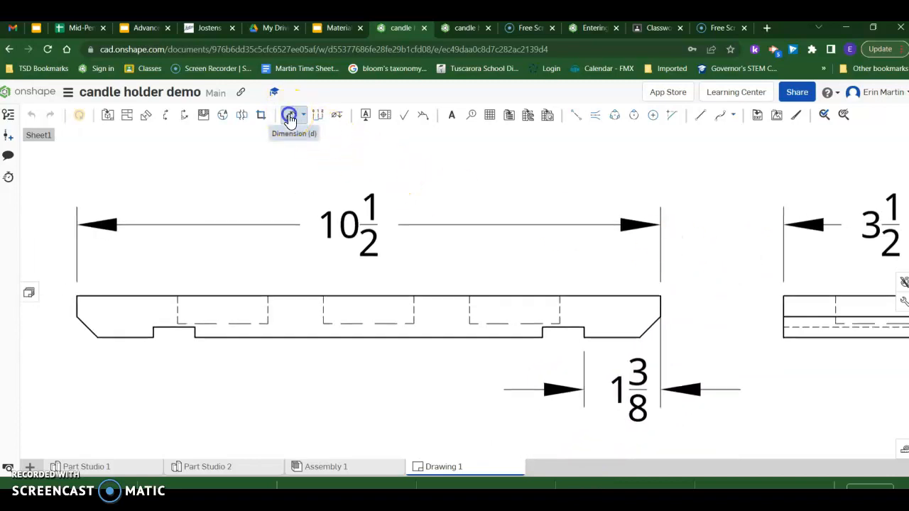
click(658, 296)
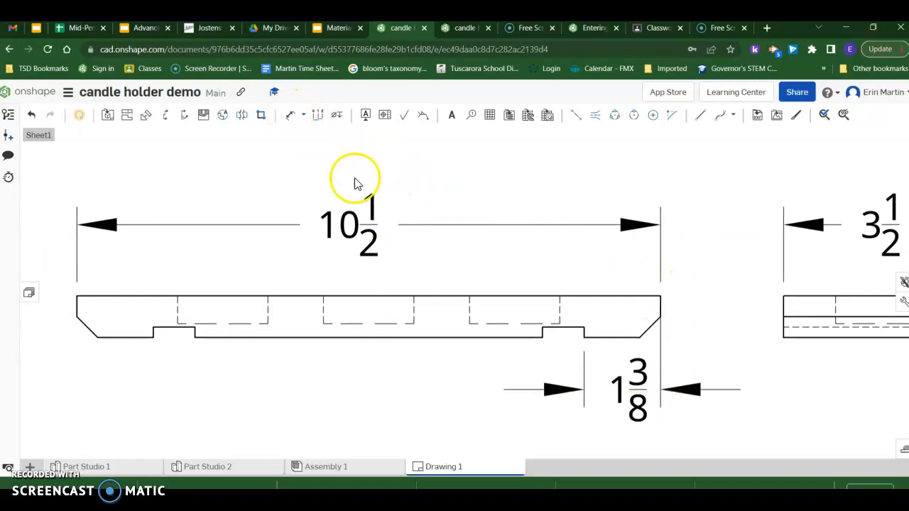
click(290, 115)
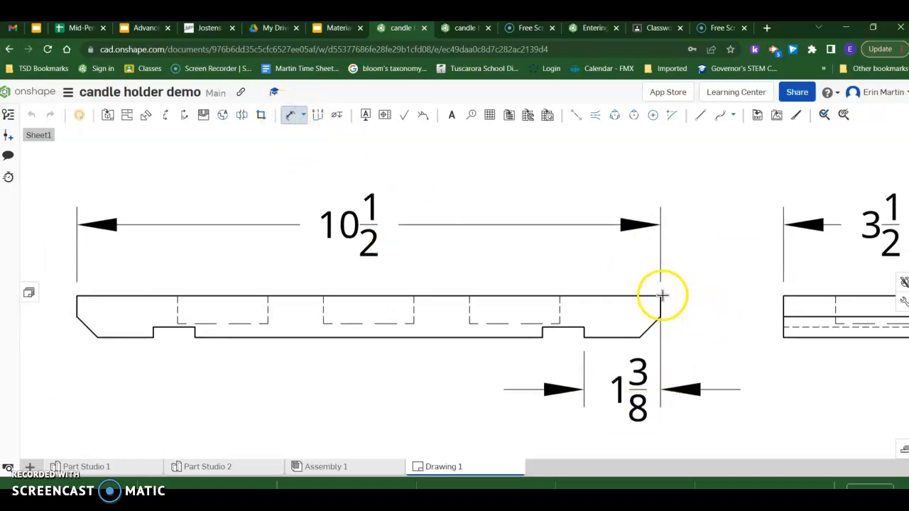
click(660, 297)
click(542, 337)
click(582, 465)
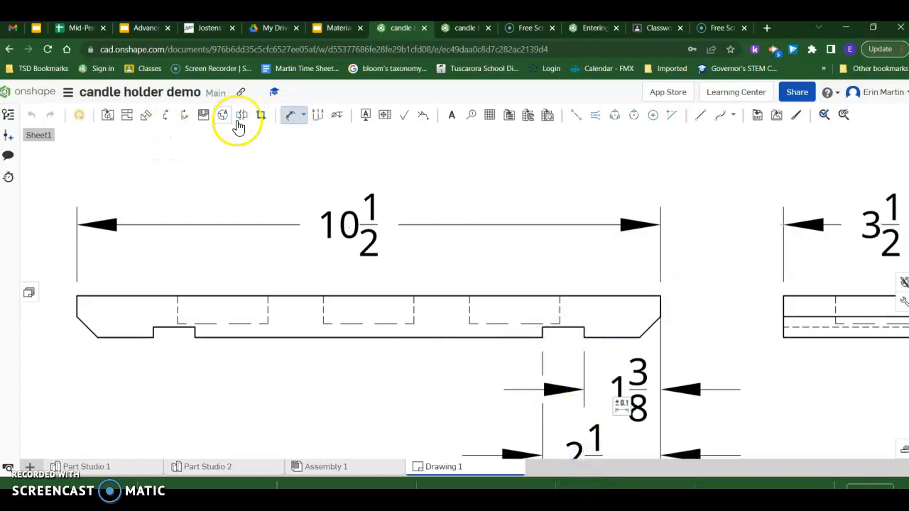
Dimension the right notch's depth, placed between the base's front and side views
click(291, 116)
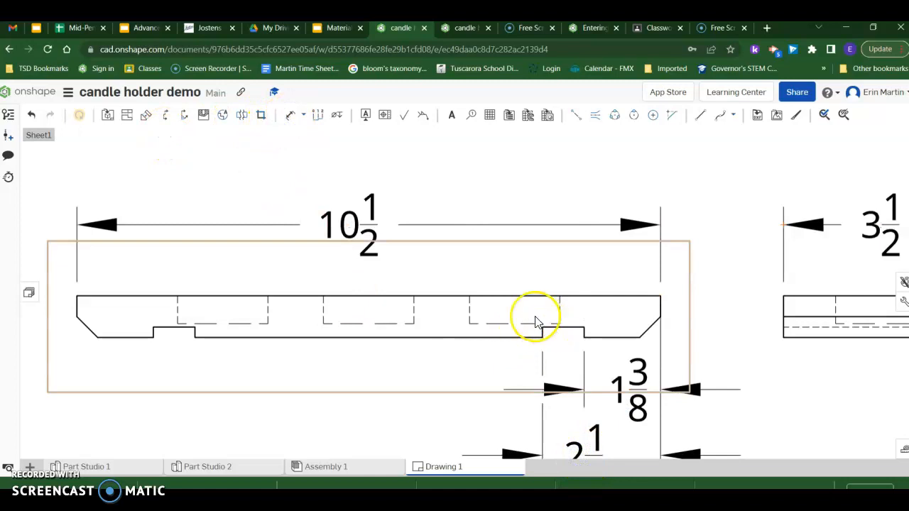
click(291, 116)
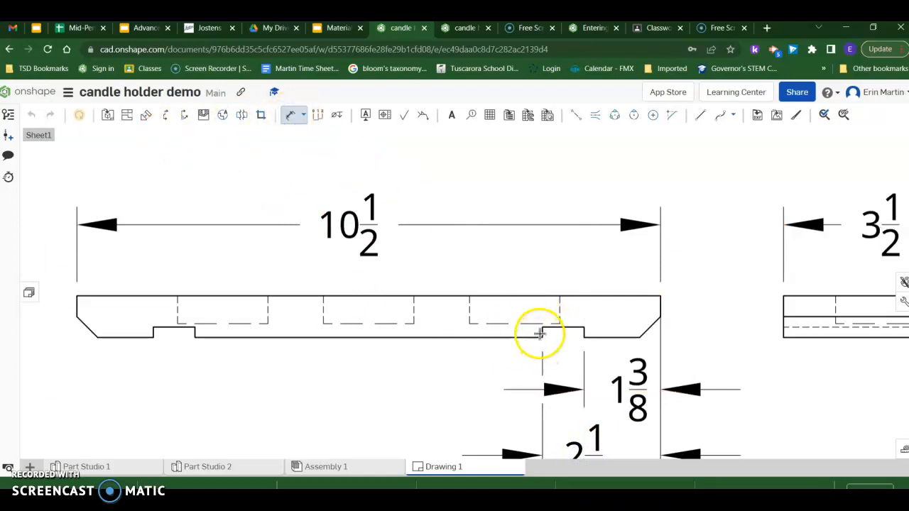
click(583, 328)
click(585, 336)
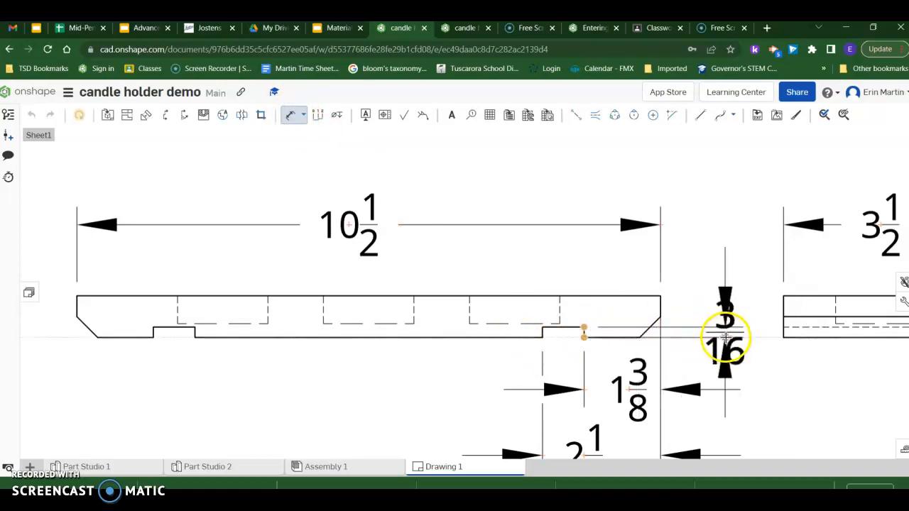
click(726, 338)
click(715, 266)
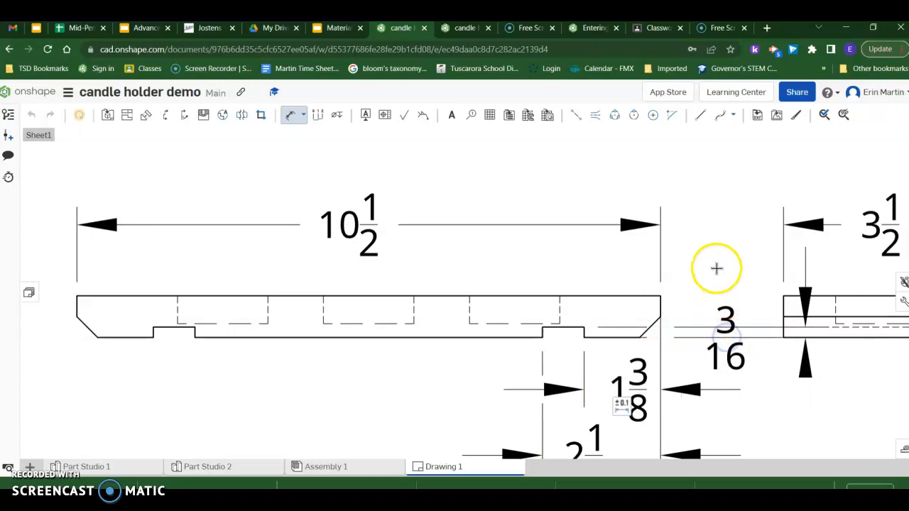
Add a "2X" note and place it to the left of the two notch position dimensions below the base's front view
scroll(716, 264, down, 2)
scroll(716, 263, down, 2)
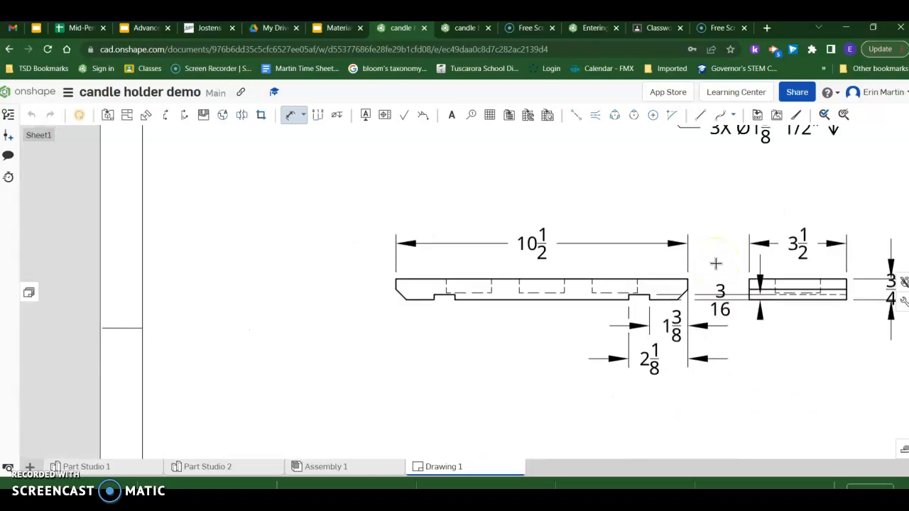
scroll(716, 263, down, 3)
scroll(714, 261, up, 5)
click(722, 292)
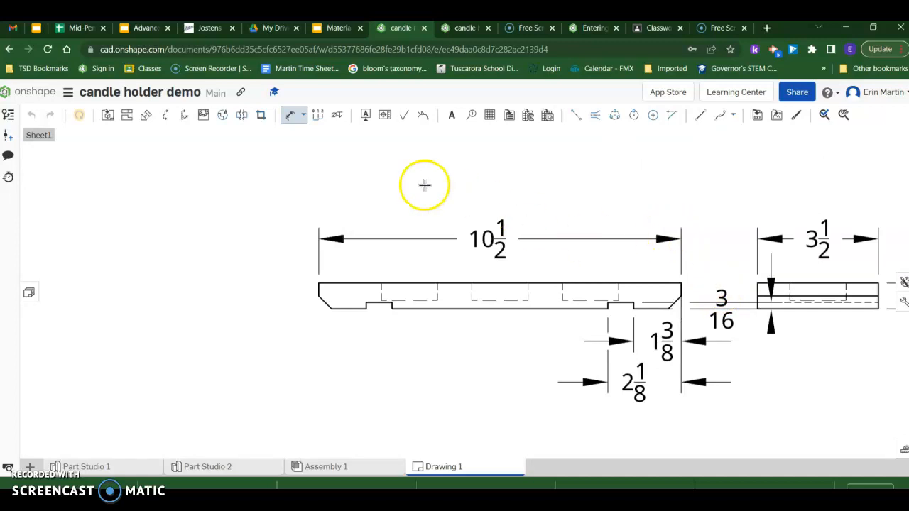
click(452, 115)
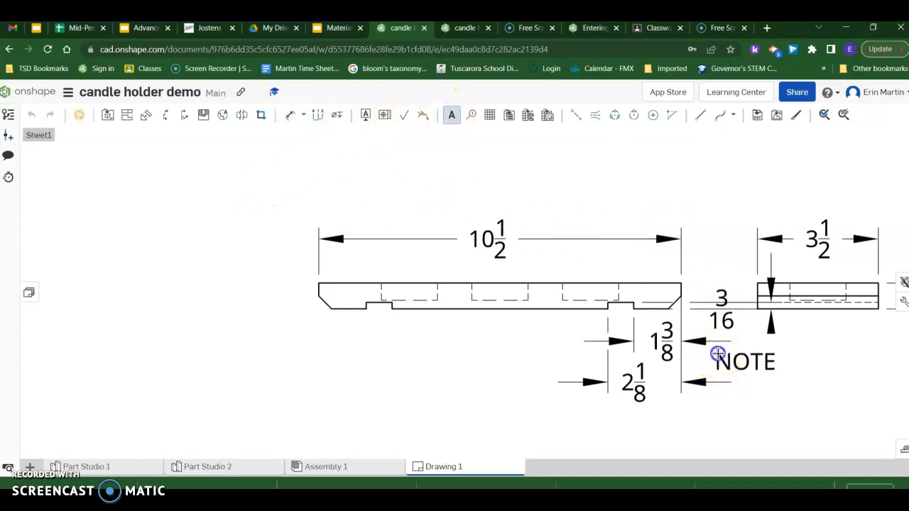
click(718, 355)
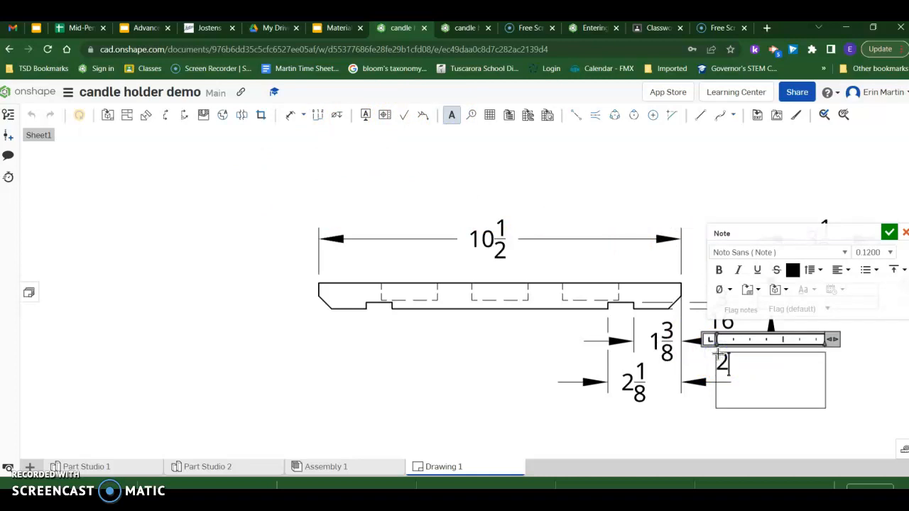
click(729, 354)
click(892, 234)
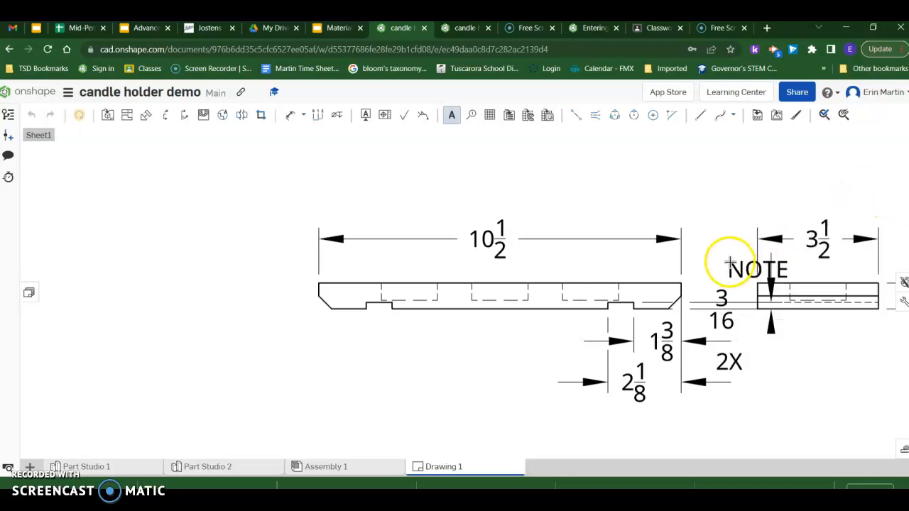
key(Escape)
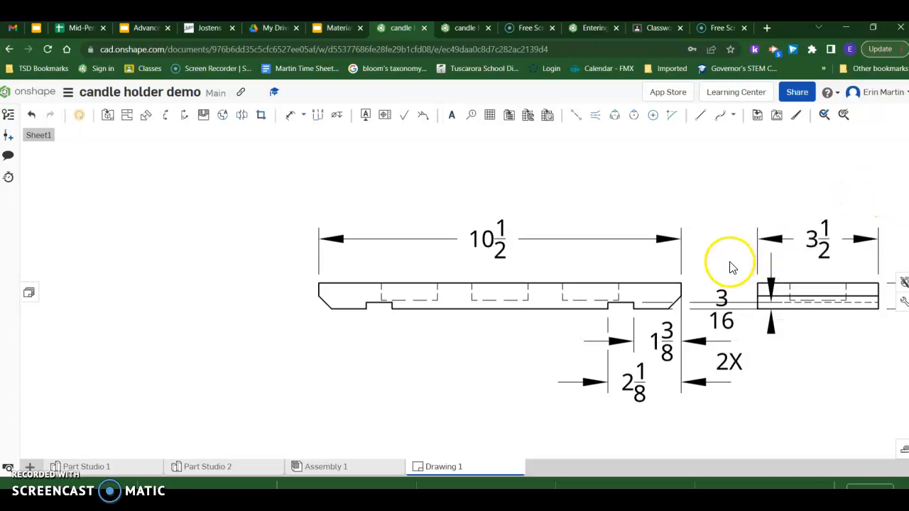
click(723, 365)
mouse_move(770, 370)
mouse_down()
mouse_move(596, 357)
mouse_move(625, 371)
mouse_up()
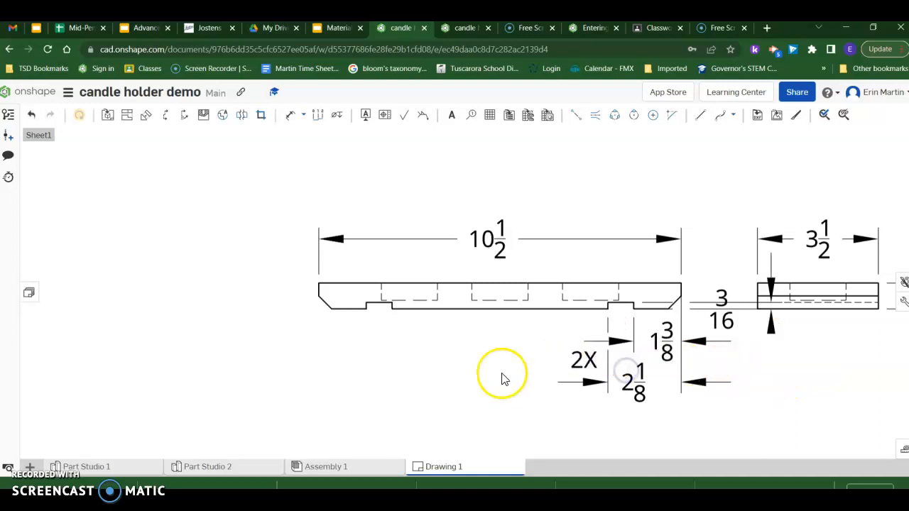
Dimension the vertical edge above the chamfer at the left end of the base's front view, placed outside the view
scroll(326, 323, up, 5)
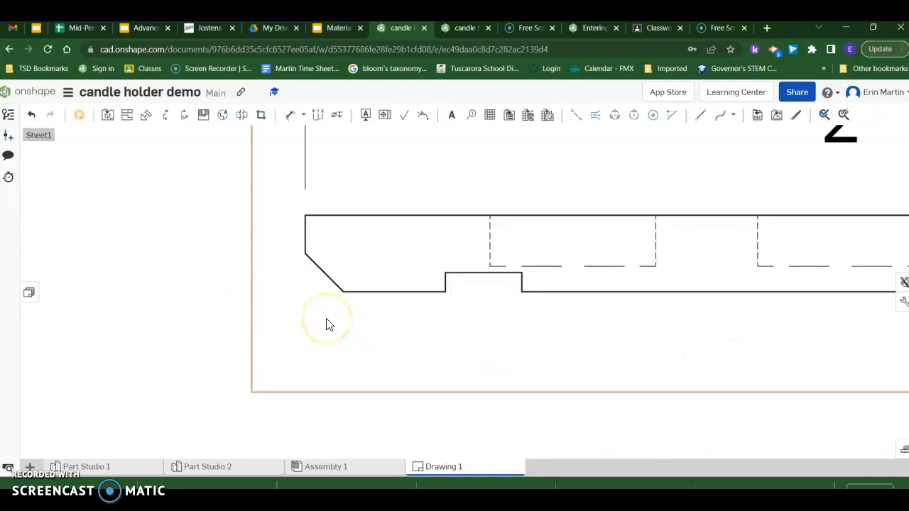
click(302, 116)
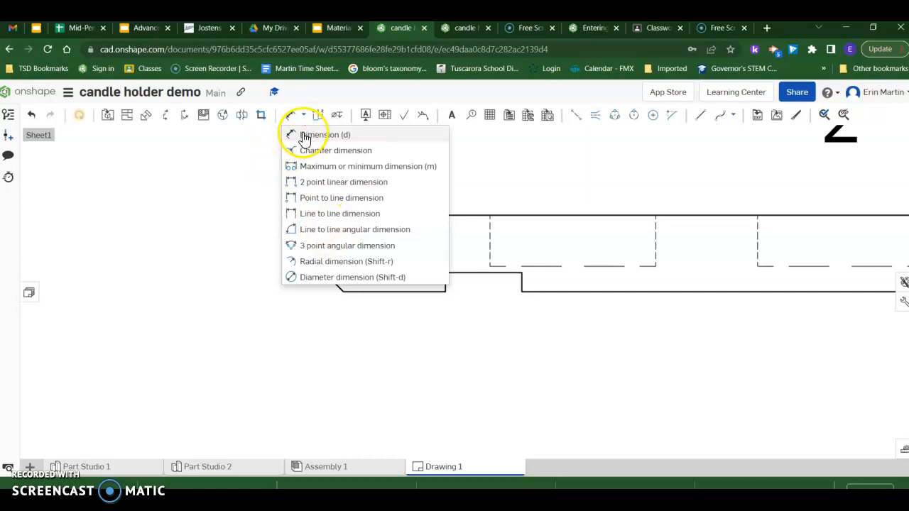
click(304, 136)
click(305, 214)
click(304, 252)
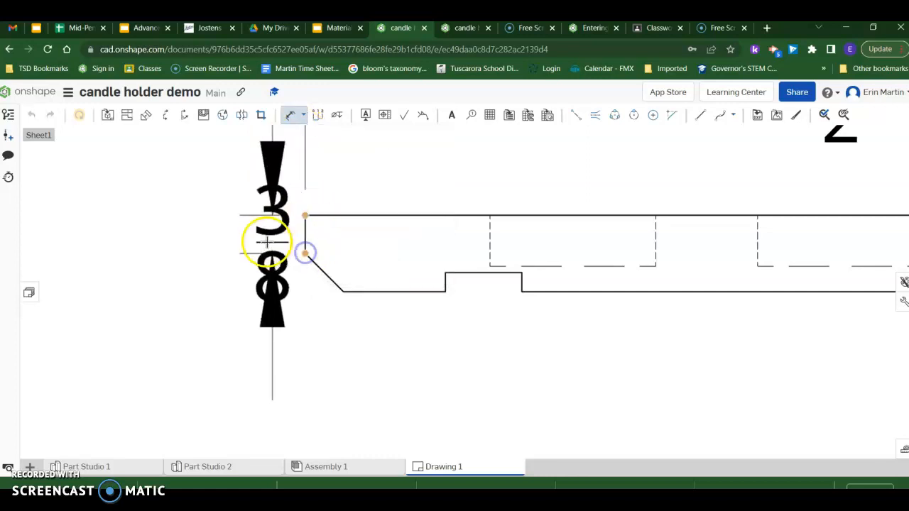
click(238, 245)
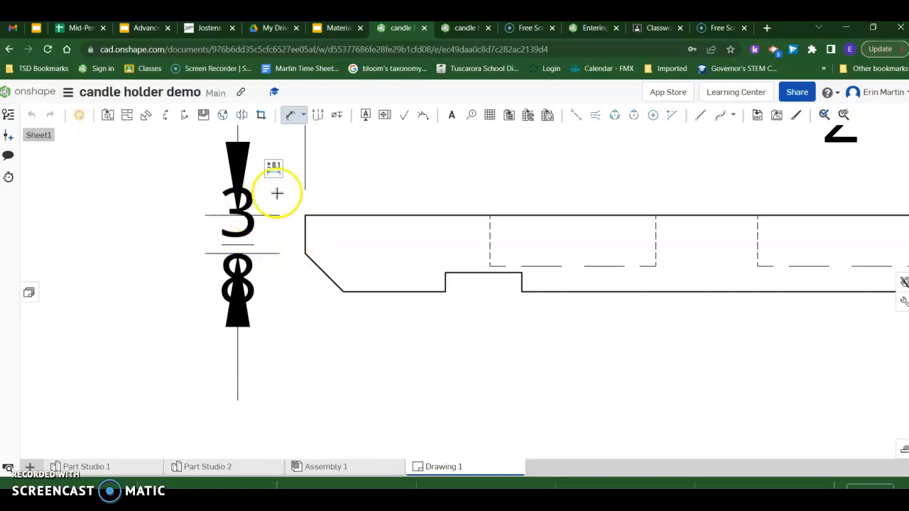
click(303, 115)
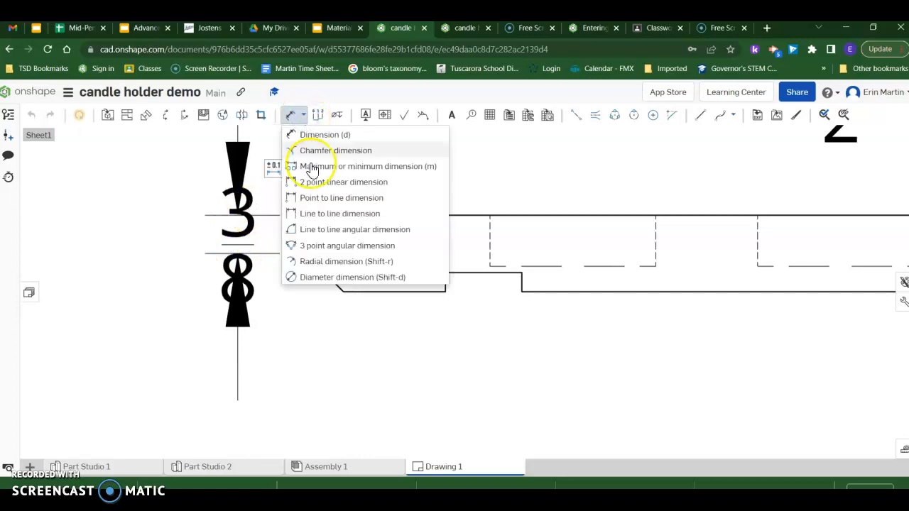
click(316, 231)
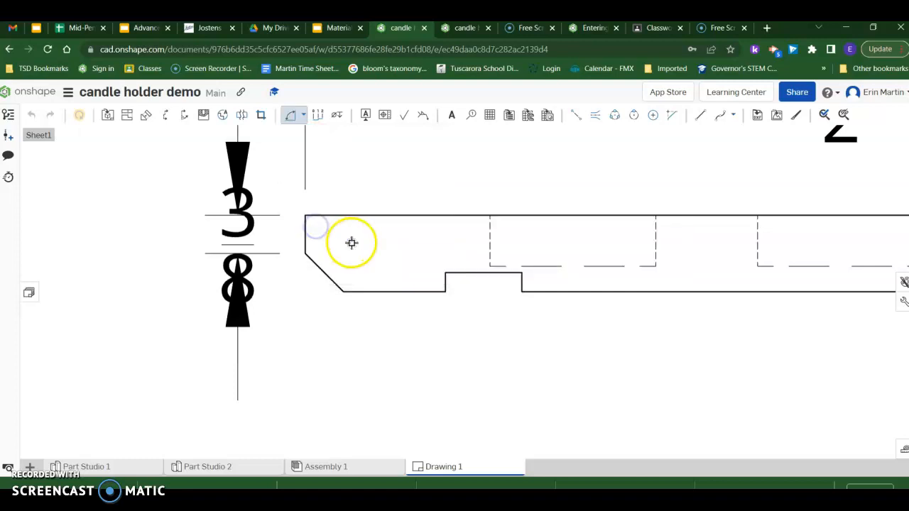
click(308, 241)
click(319, 264)
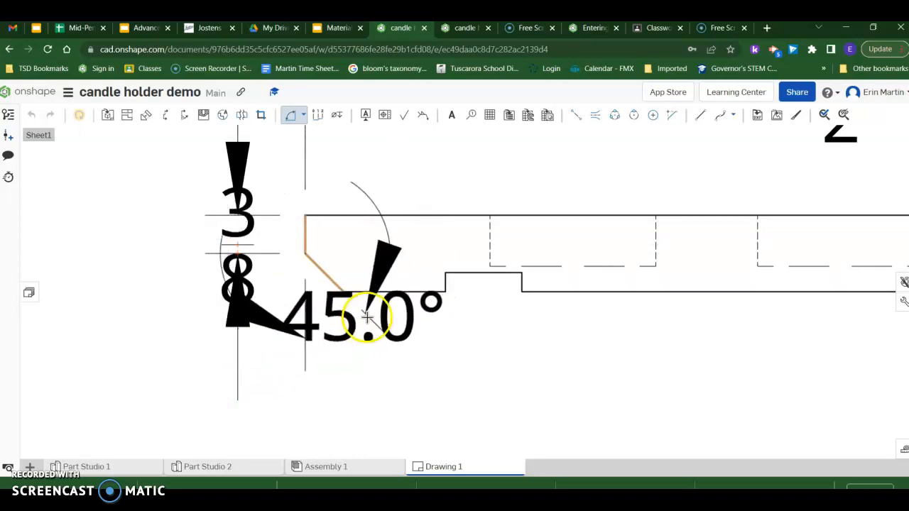
key(Escape)
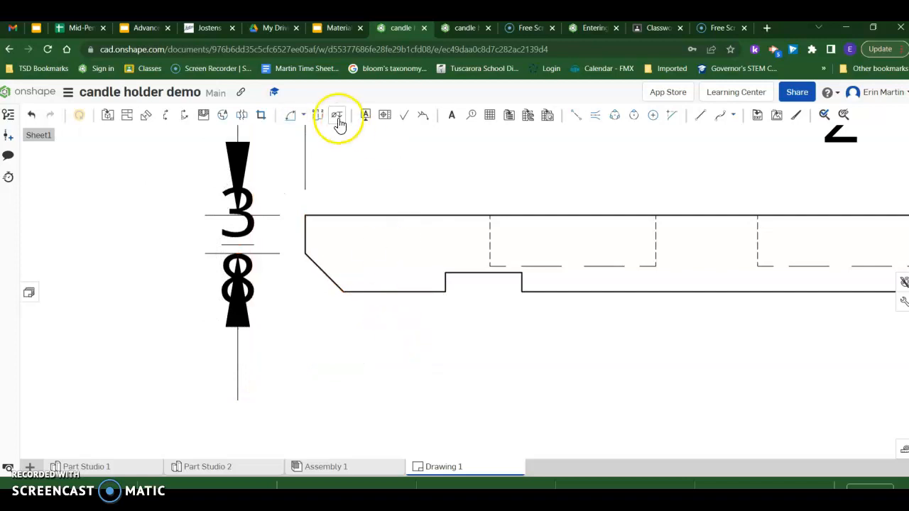
click(291, 117)
click(331, 276)
click(355, 291)
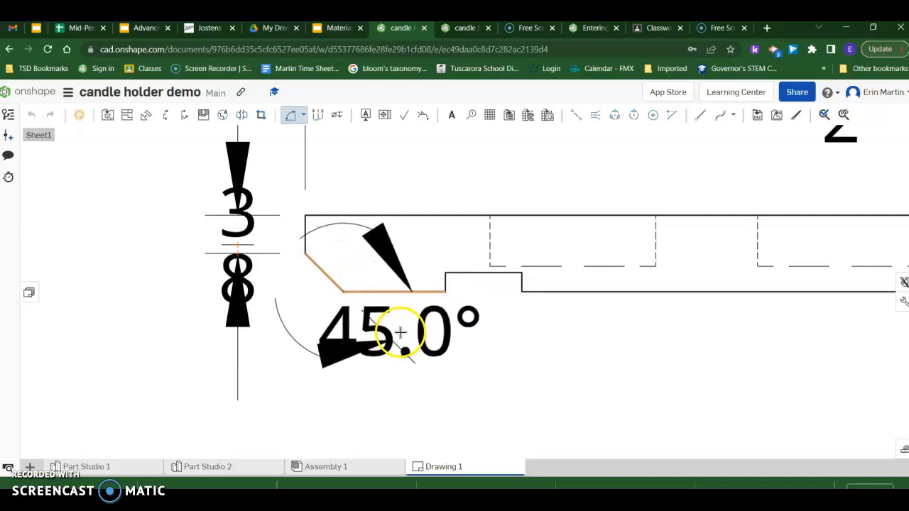
click(397, 331)
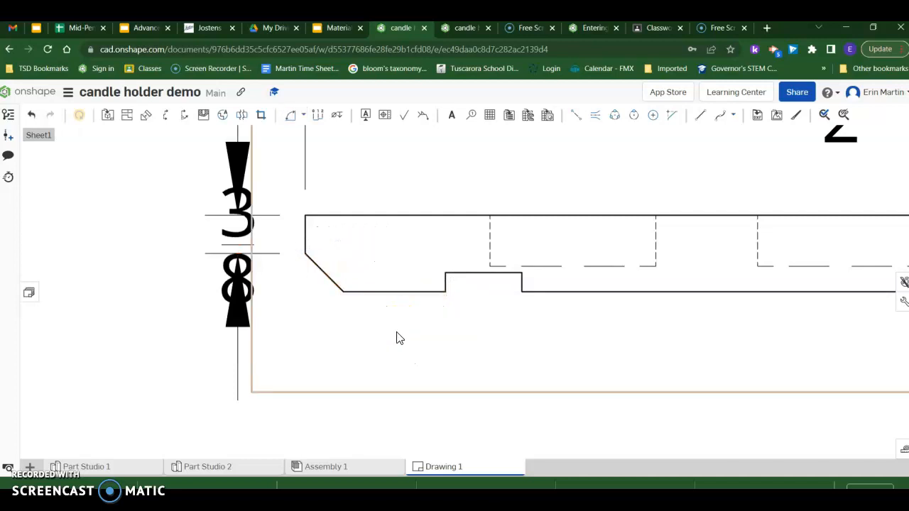
Add a line-to-line angular dimension between the left chamfer and the bottom edge of the base's front view, placed as 45.0° below the view
click(291, 118)
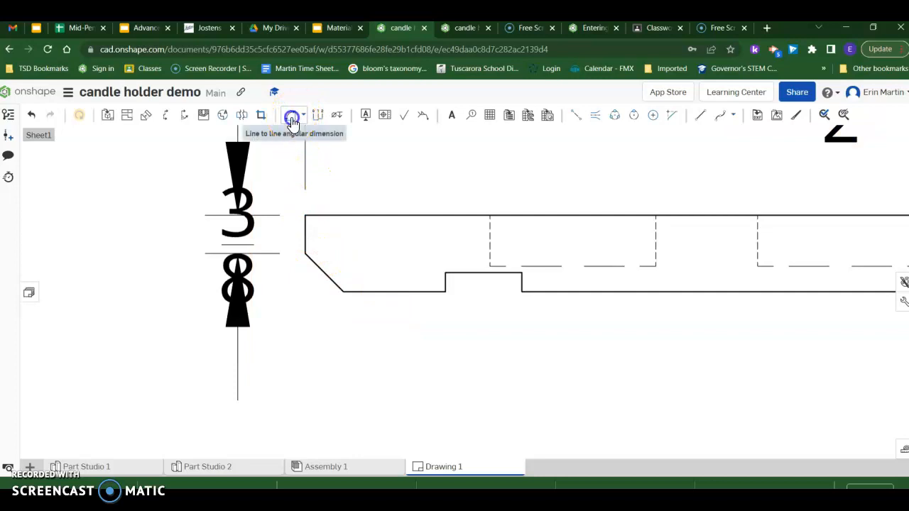
click(328, 274)
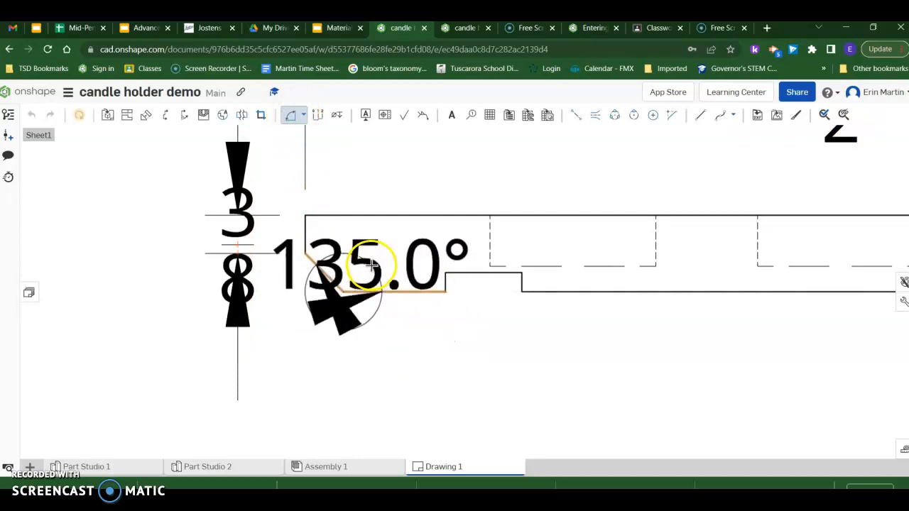
click(411, 339)
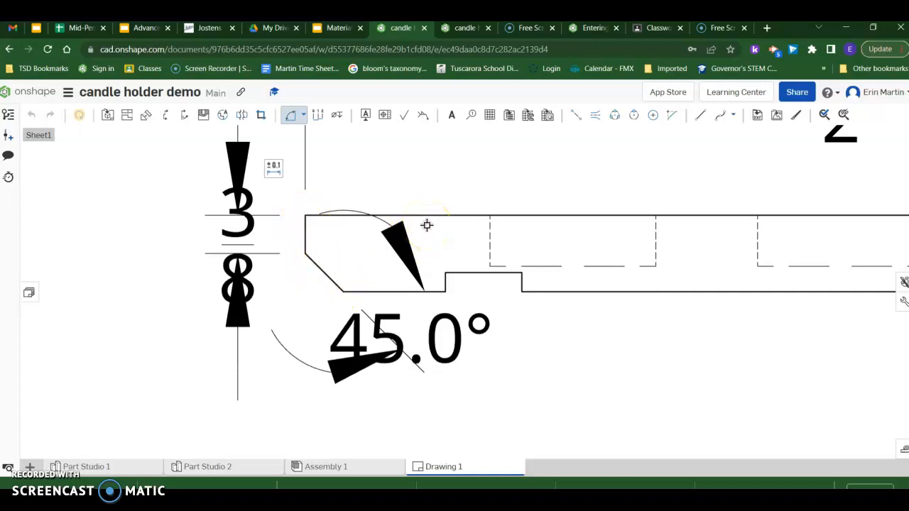
Add a "2X" note and place it to the left of the 45.0° chamfer angle dimension on the base's front view
scroll(427, 226, down, 2)
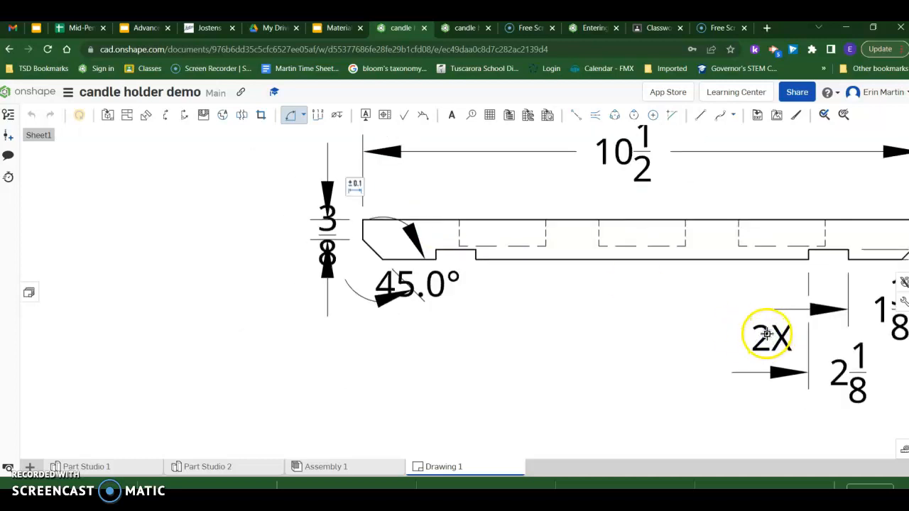
click(734, 329)
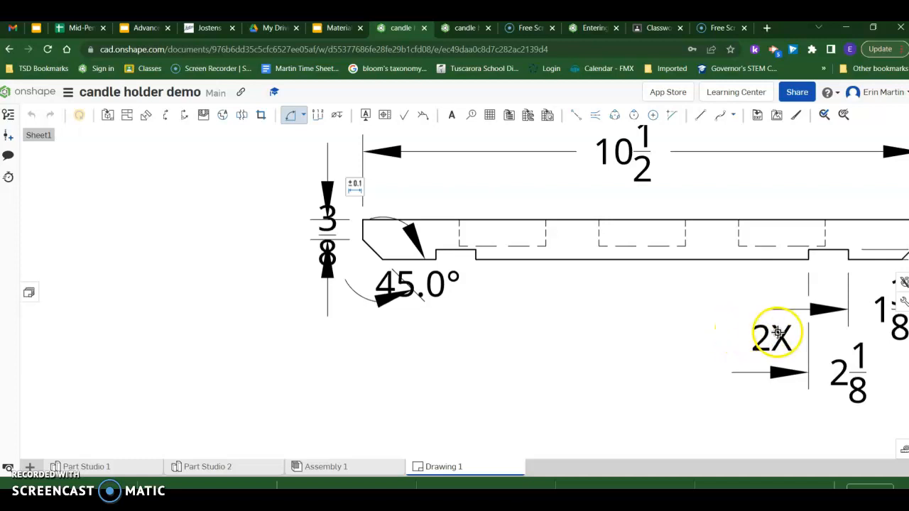
click(621, 313)
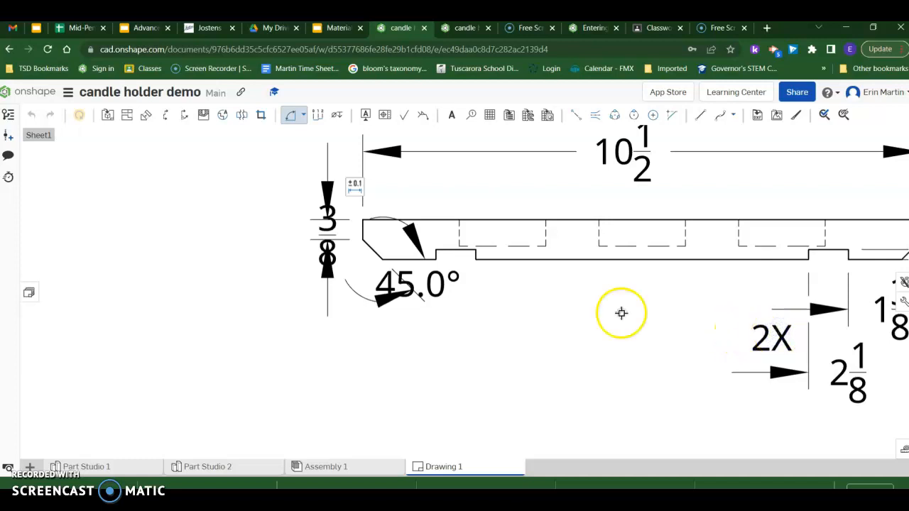
click(449, 116)
click(226, 282)
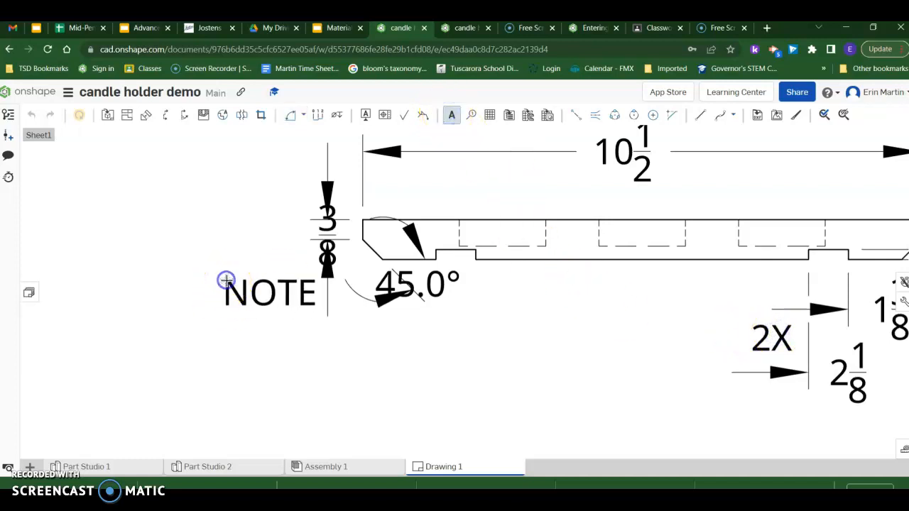
text(2X)
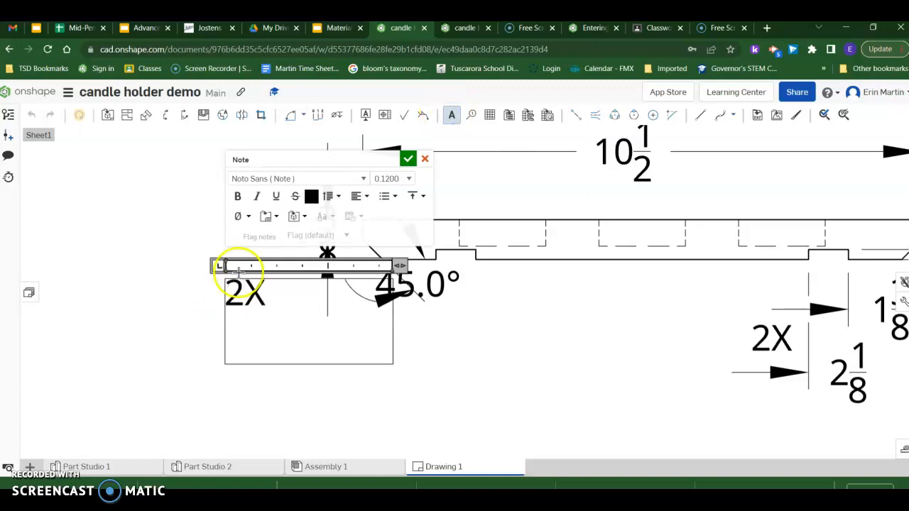
click(409, 158)
key(Escape)
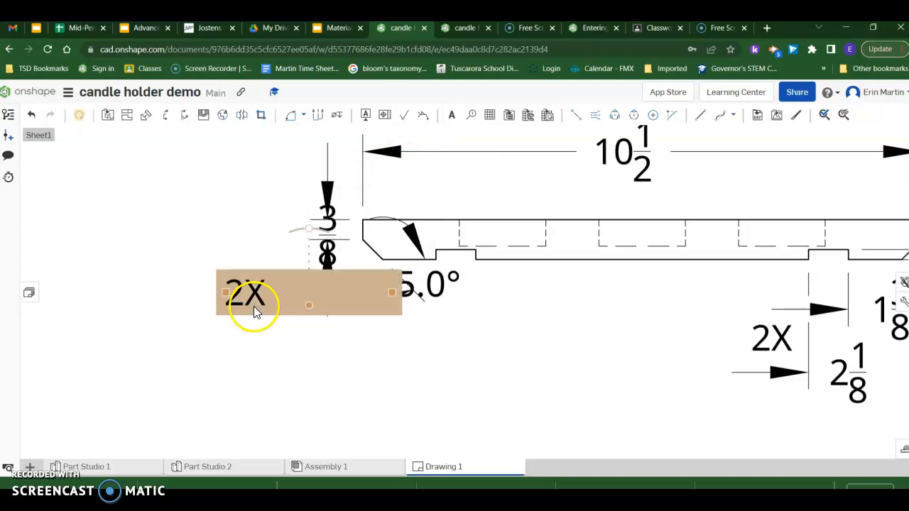
drag(308, 304, 348, 299)
click(159, 435)
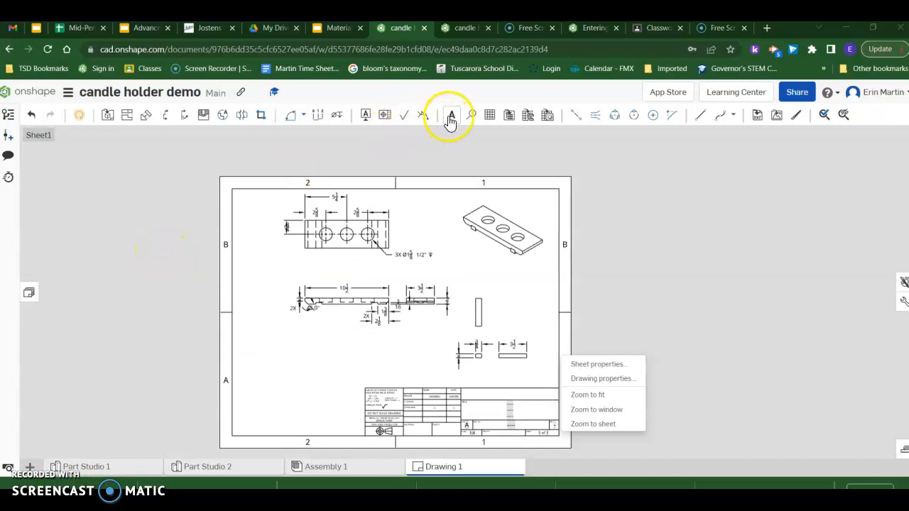
Add a "Foot 2X" note beside the bar's upper view and a "Base" note to the right of the base's top view
click(452, 120)
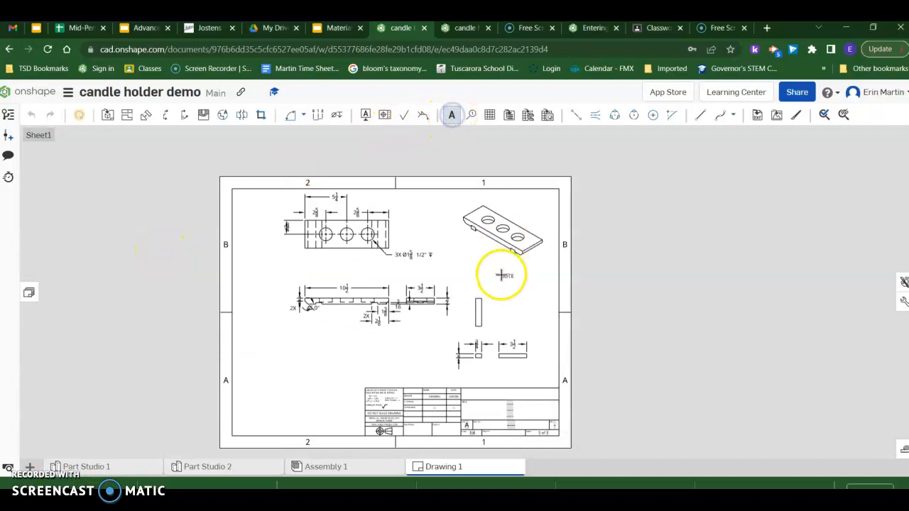
click(496, 310)
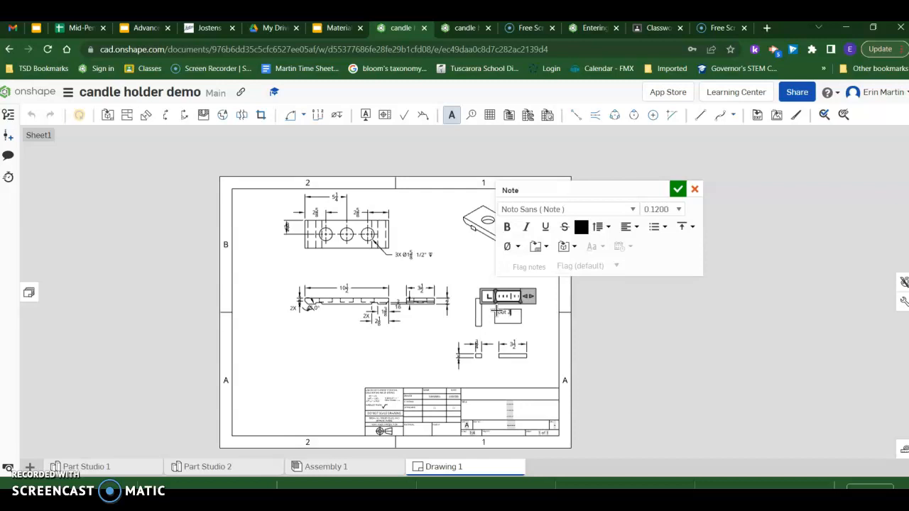
click(679, 189)
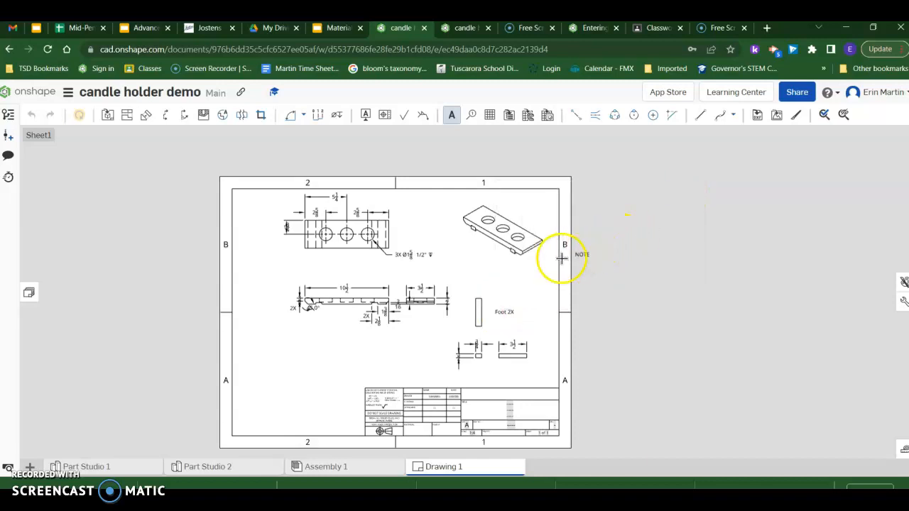
click(414, 229)
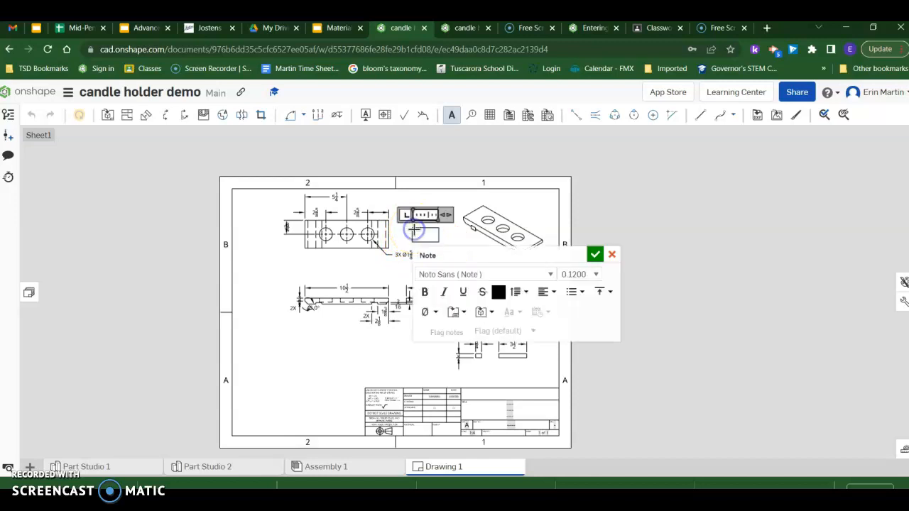
click(595, 255)
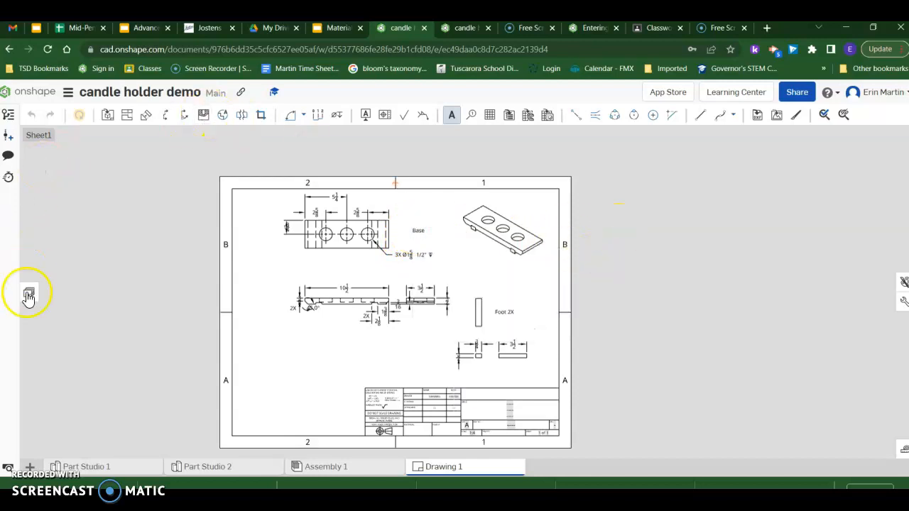